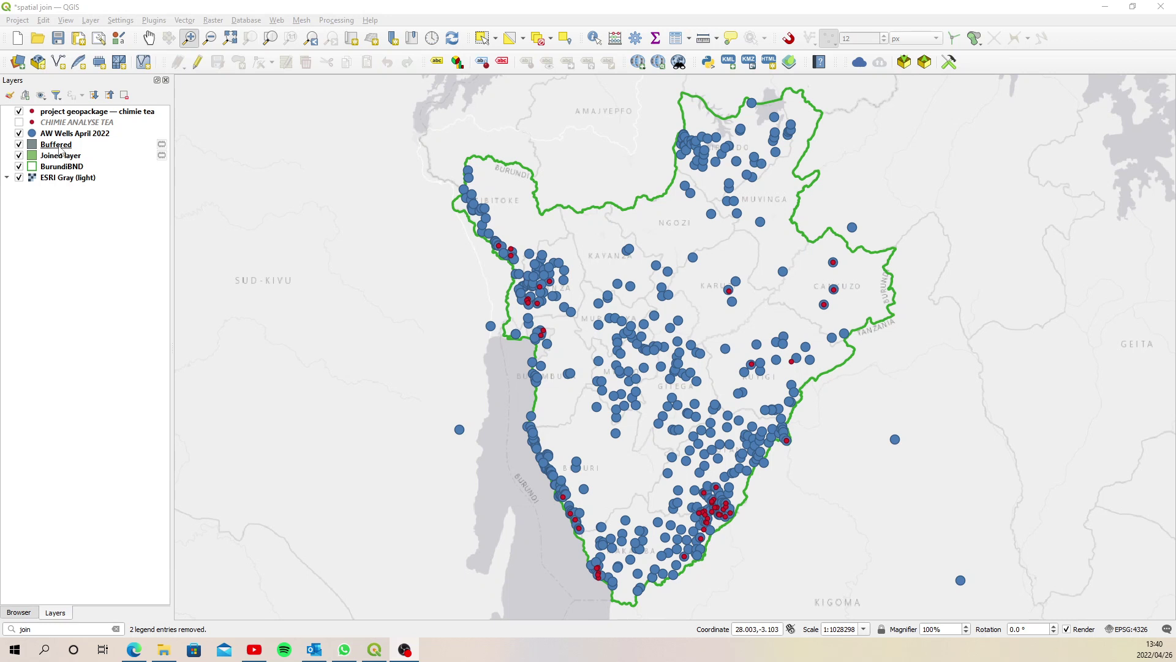
# - Select the Buffered and Joined layer entries and remove both, confirming the prompt
pyautogui.click(60, 146)
pyautogui.keyDown('shift'); pyautogui.click(68, 157); pyautogui.keyUp('shift')
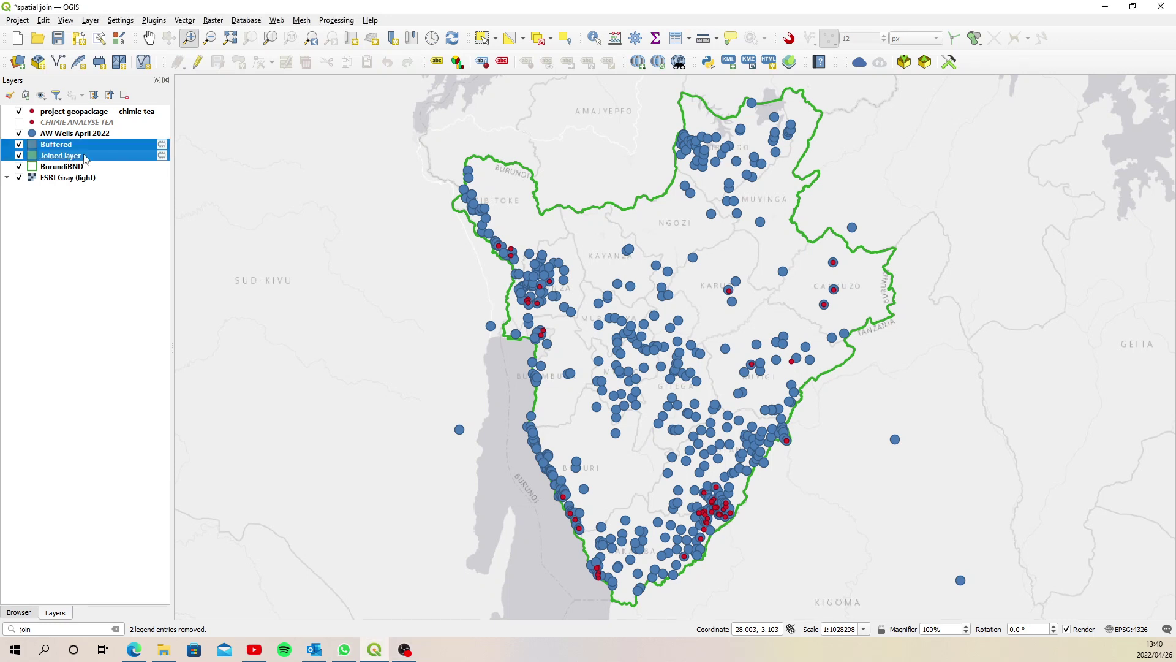
pyautogui.rightClick(113, 153)
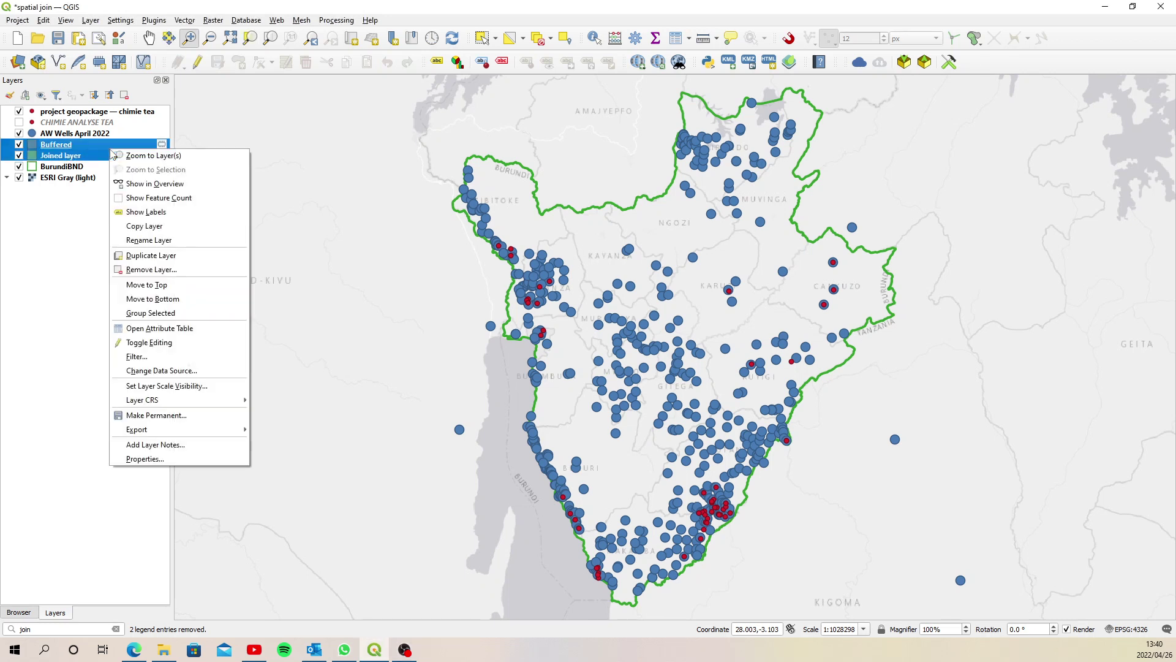
pyautogui.click(182, 270)
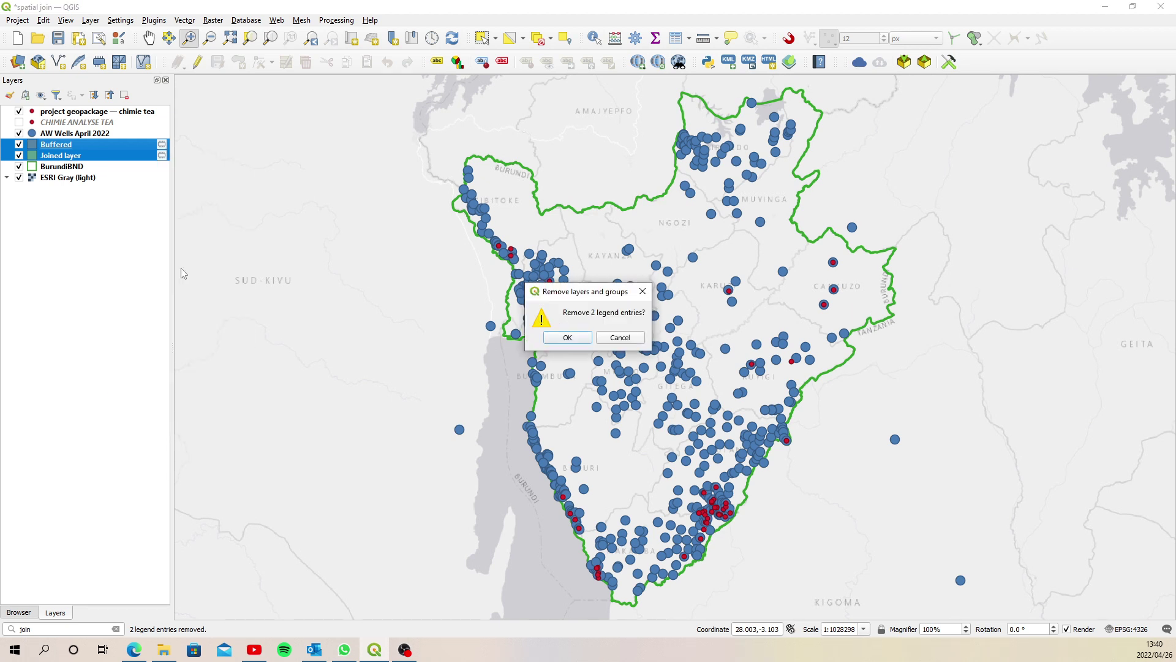
pyautogui.click(571, 339)
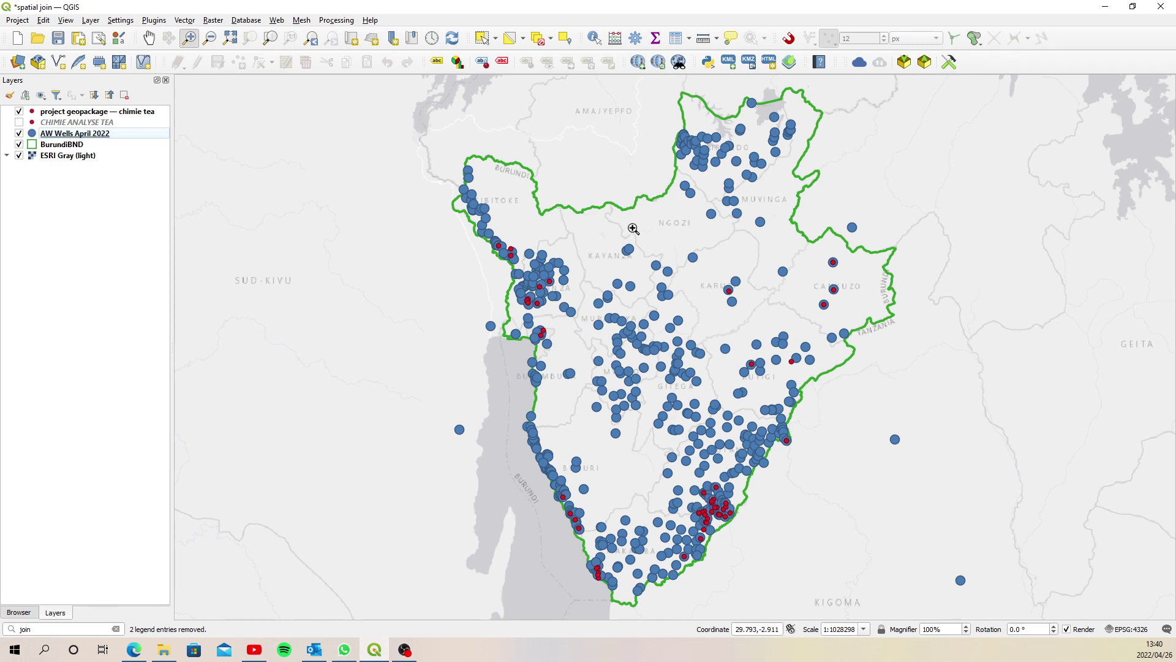
# - Show the locator results for 'join' listing the join processing algorithms
pyautogui.click(70, 629)
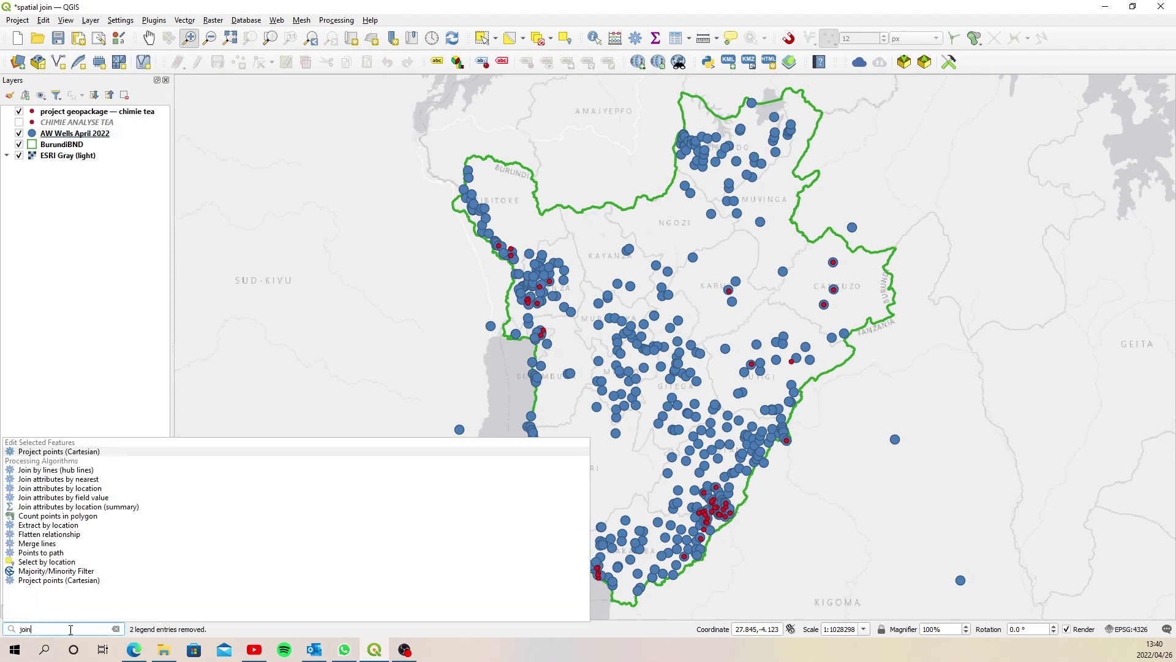
# - In Join Attributes by Nearest, set chimie tea as input and AW Wells April 2022 as the second layer
pyautogui.click(84, 480)
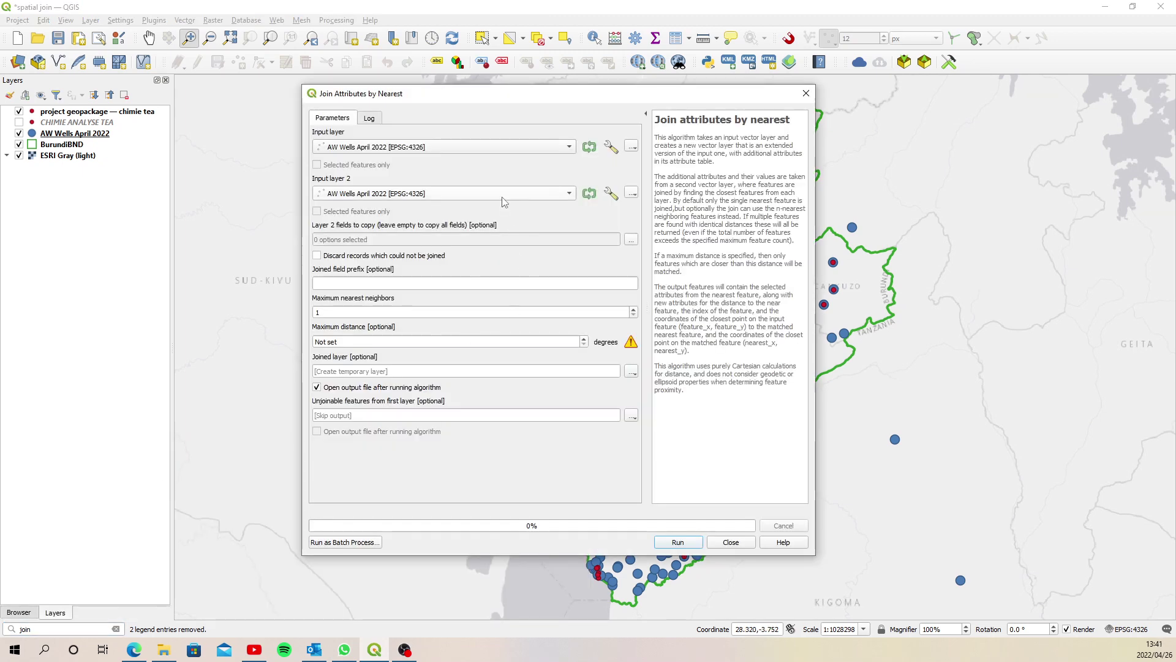
pyautogui.click(477, 151)
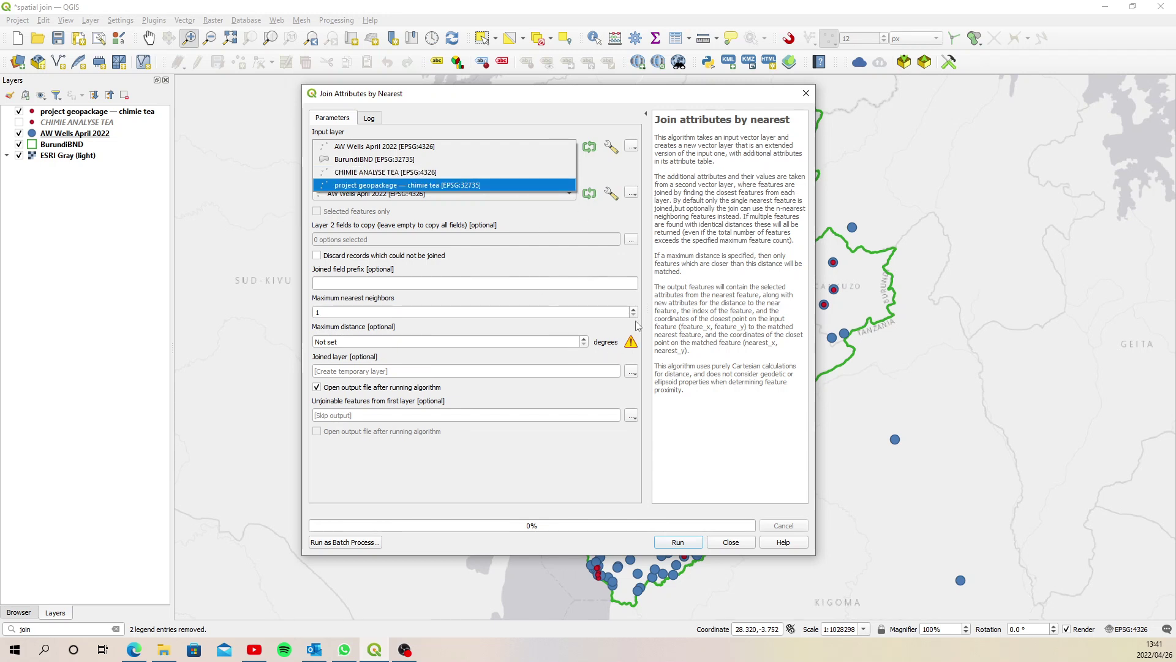
pyautogui.click(480, 186)
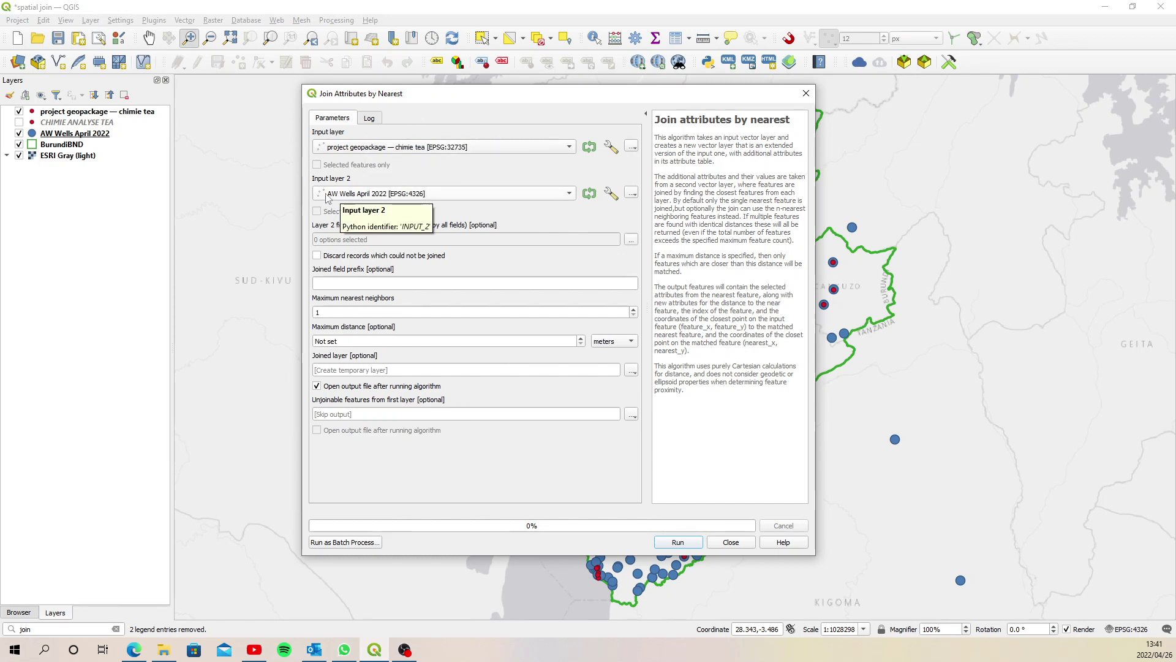
pyautogui.click(441, 195)
pyautogui.click(392, 195)
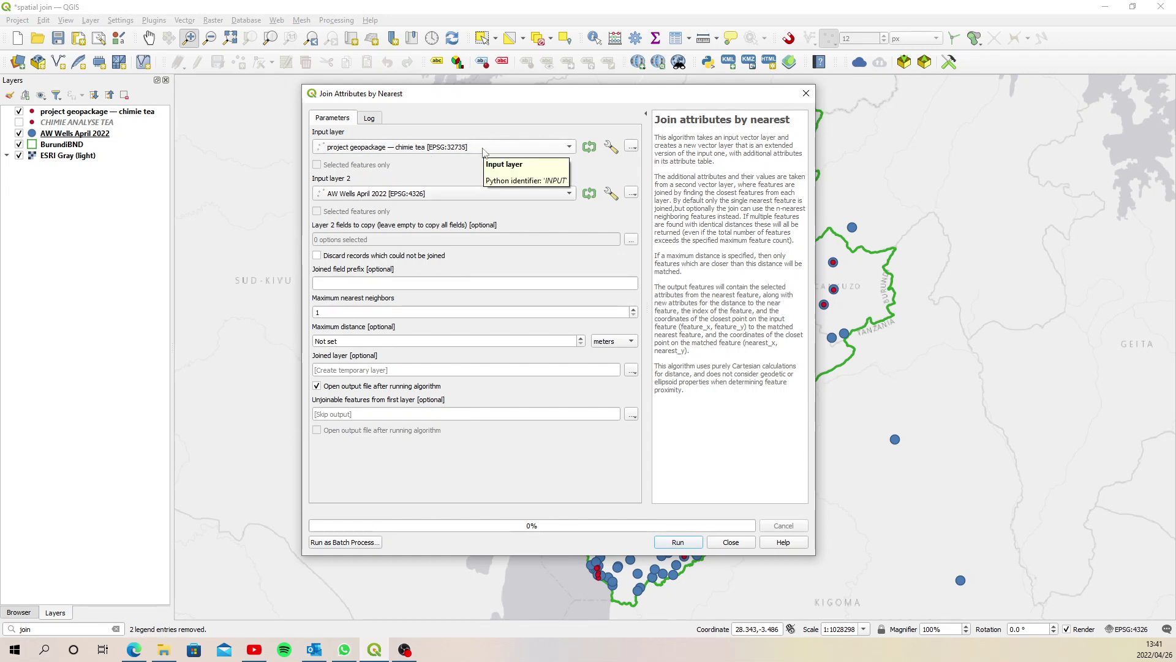
# - Use prefix J_ and a 20 m maximum distance, run the join, and open the Joined layer's table
pyautogui.click(392, 287)
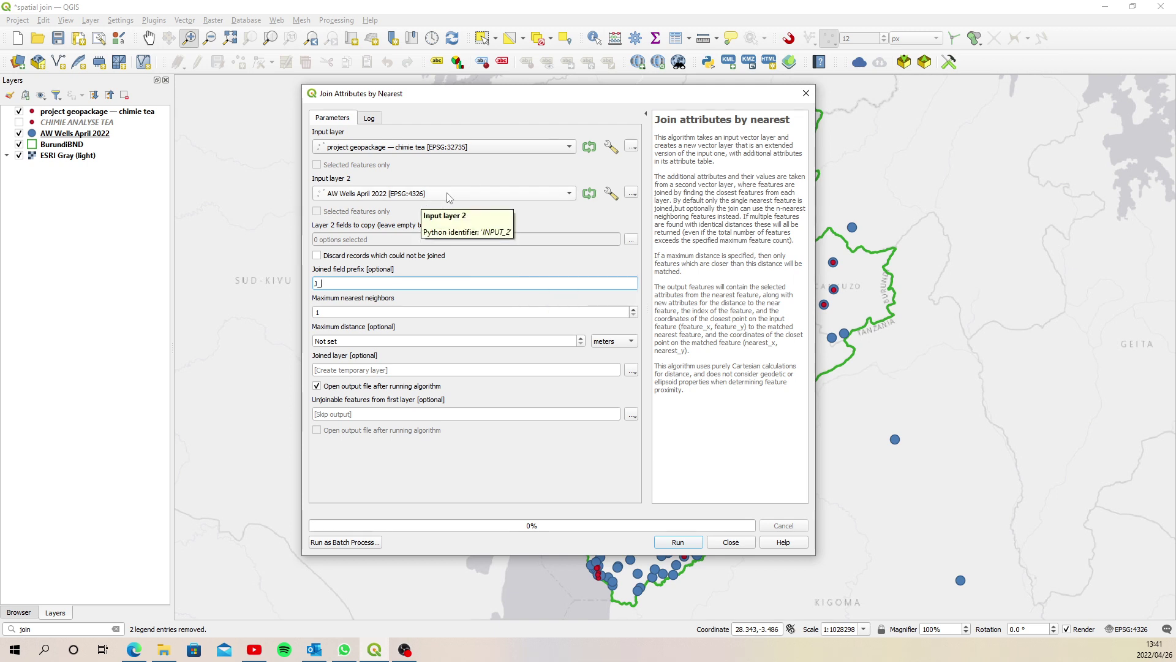
pyautogui.click(361, 341)
pyautogui.write('20')
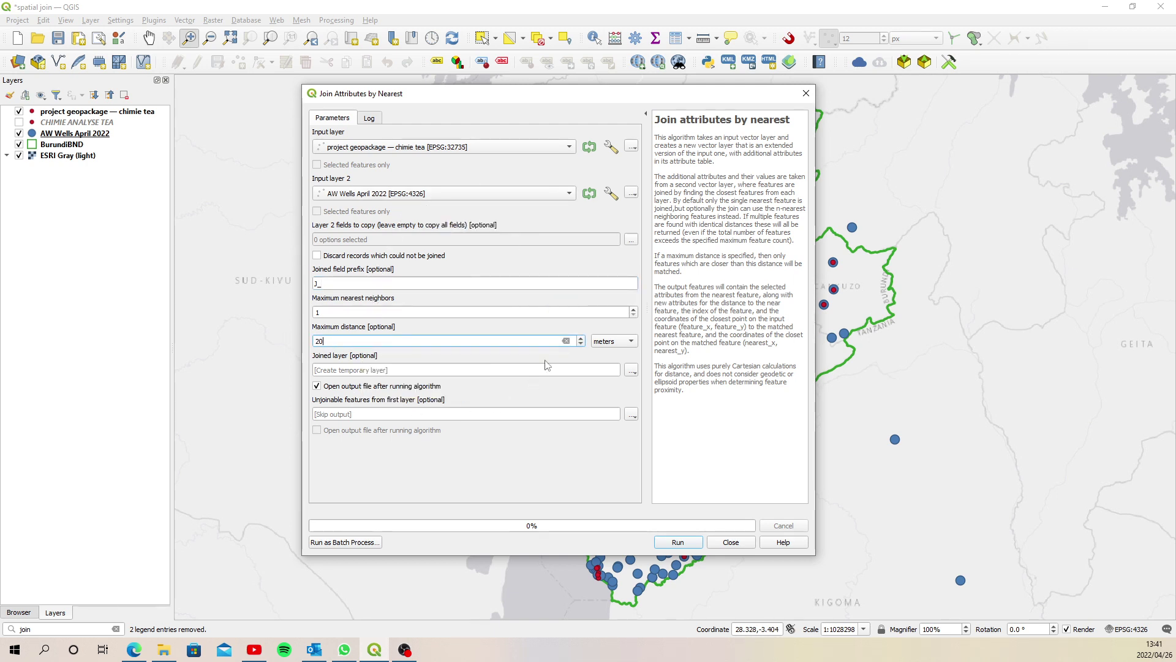
pyautogui.click(678, 542)
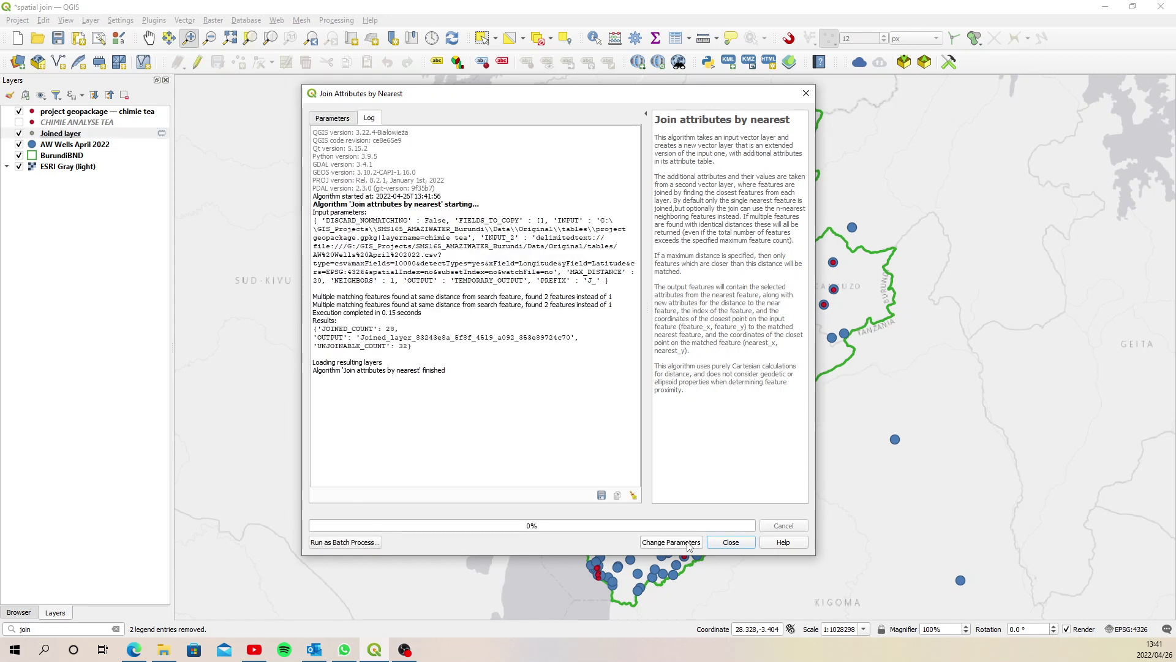
pyautogui.click(735, 542)
pyautogui.rightClick(86, 132)
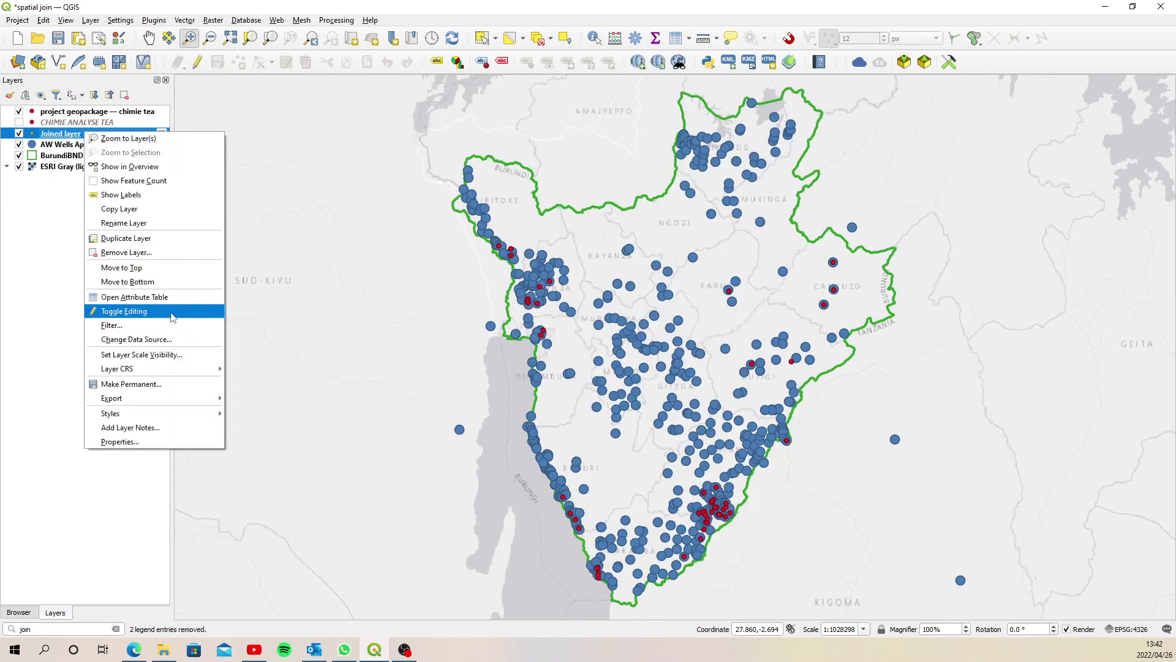
pyautogui.click(158, 298)
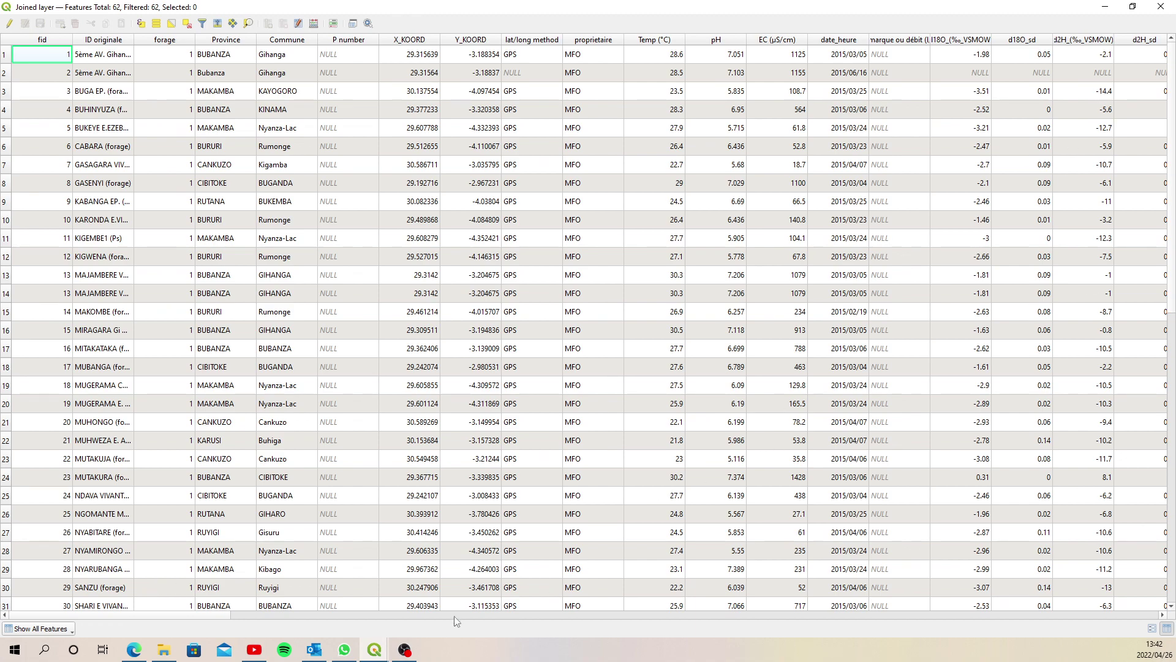
# - Sort the Joined table by J_P# descending and widen the J_NAME column
pyautogui.moveTo(234, 616); pyautogui.dragTo(1089, 613)
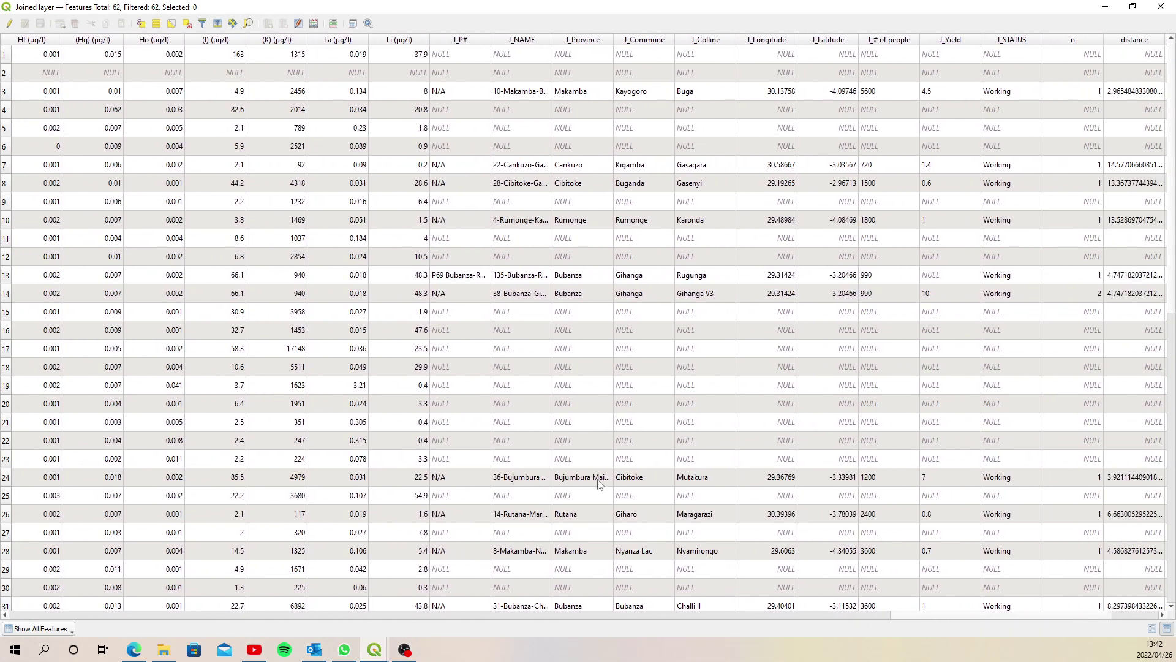
pyautogui.click(472, 41)
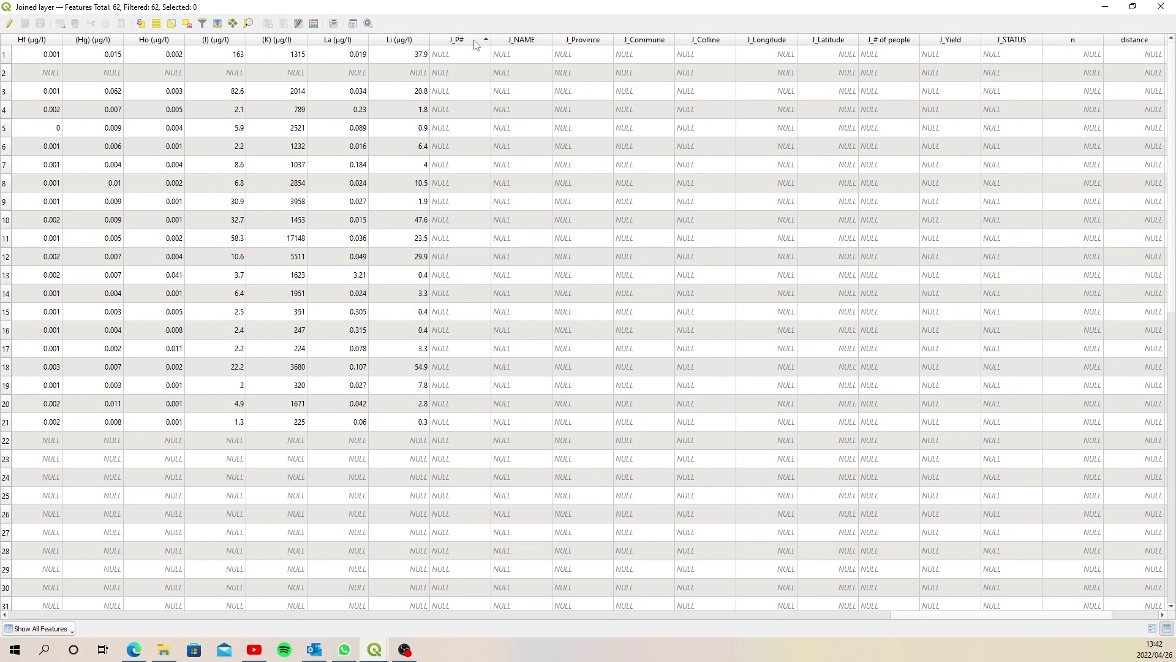
pyautogui.click(474, 43)
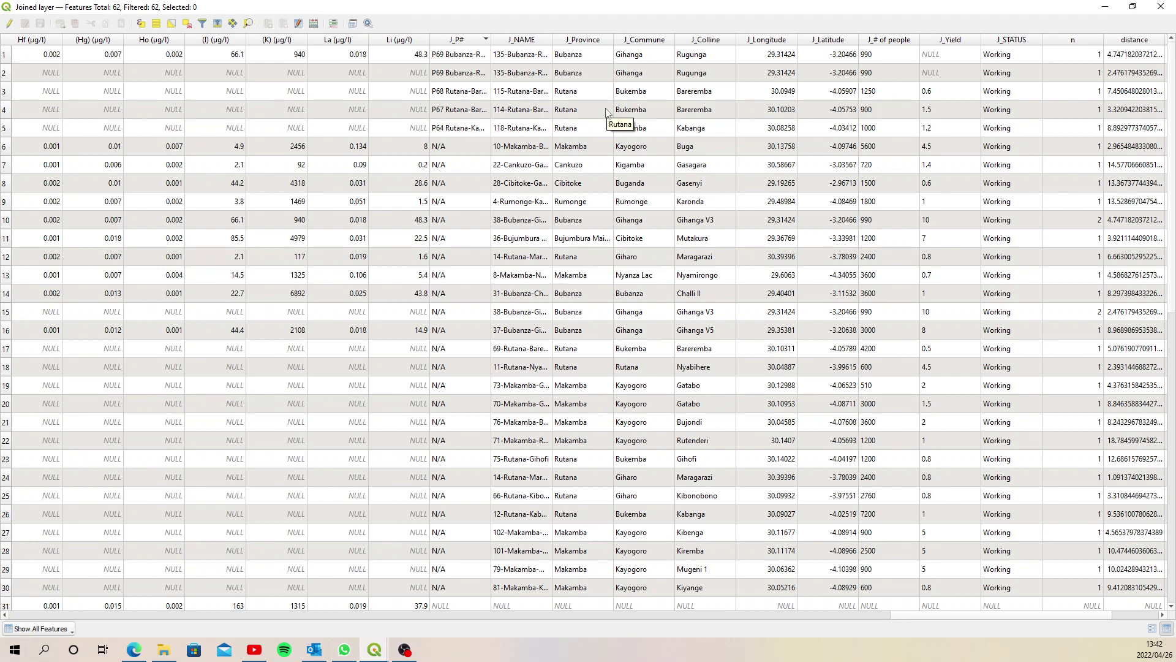
pyautogui.moveTo(552, 40); pyautogui.dragTo(592, 63)
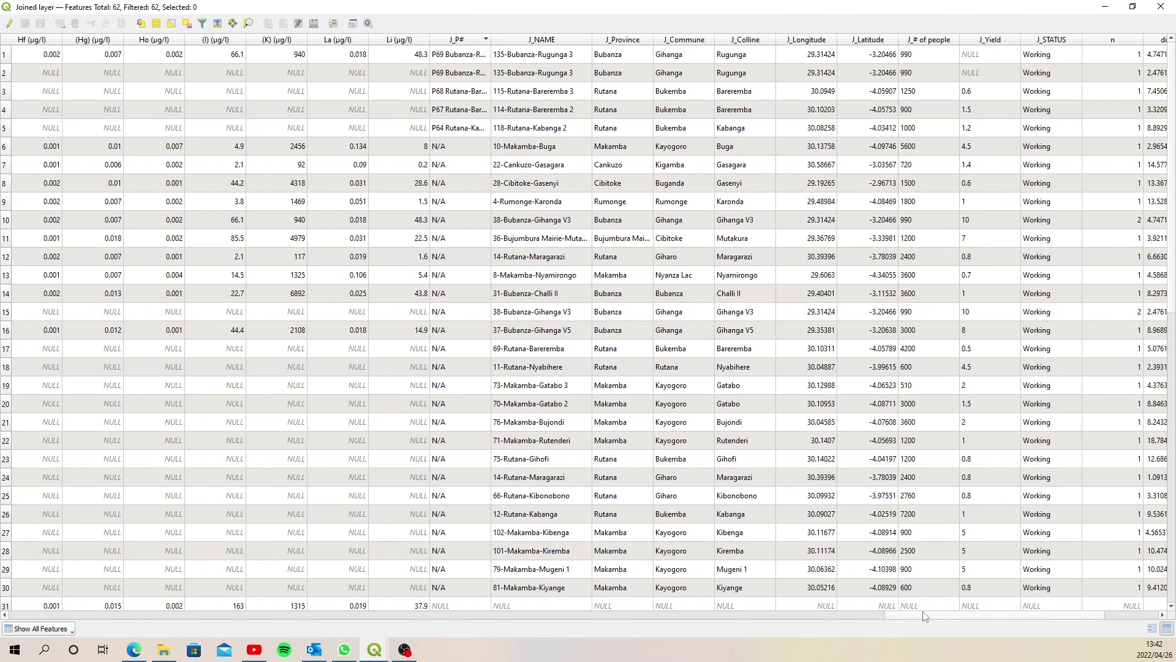
# - Sort records by distance, largest first, select 38-Bubanza-Gihanga V3, and close the table
pyautogui.hscroll(1, 976, 618)
pyautogui.hscroll(4, 977, 620)
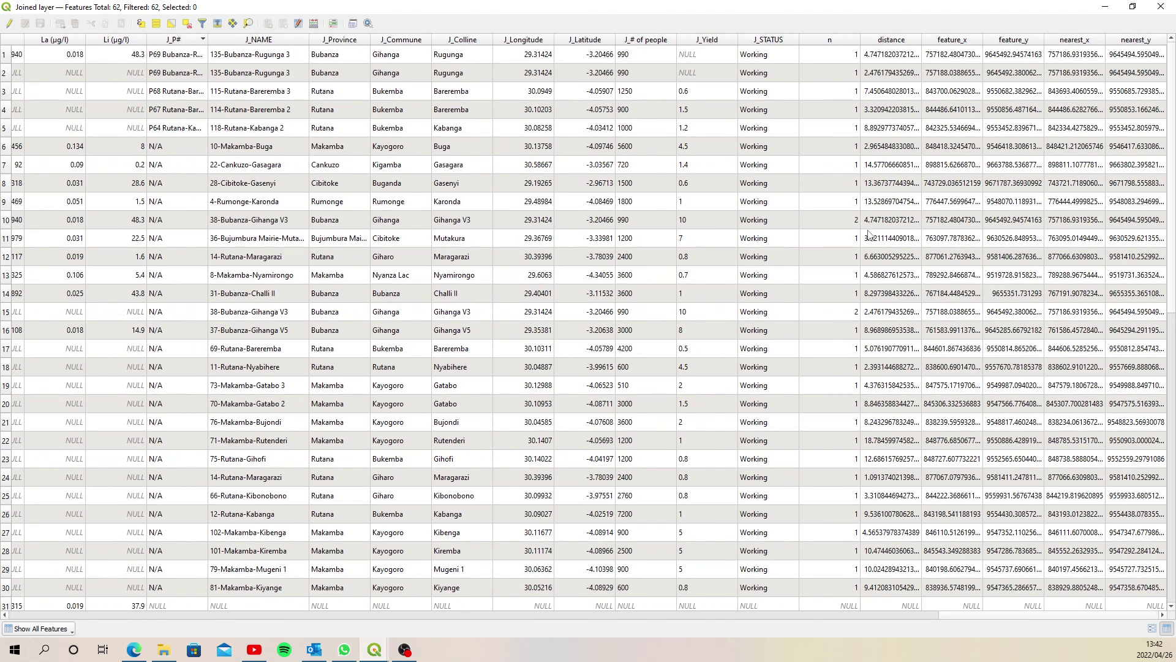
pyautogui.moveTo(860, 39); pyautogui.dragTo(845, 39)
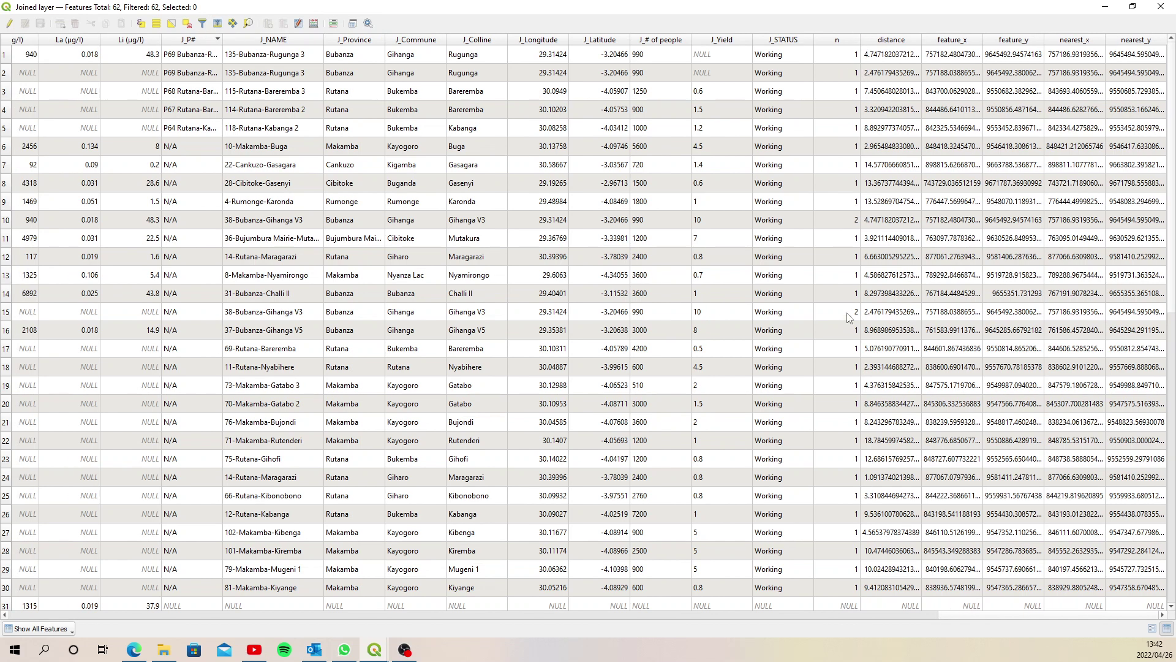
pyautogui.click(850, 40)
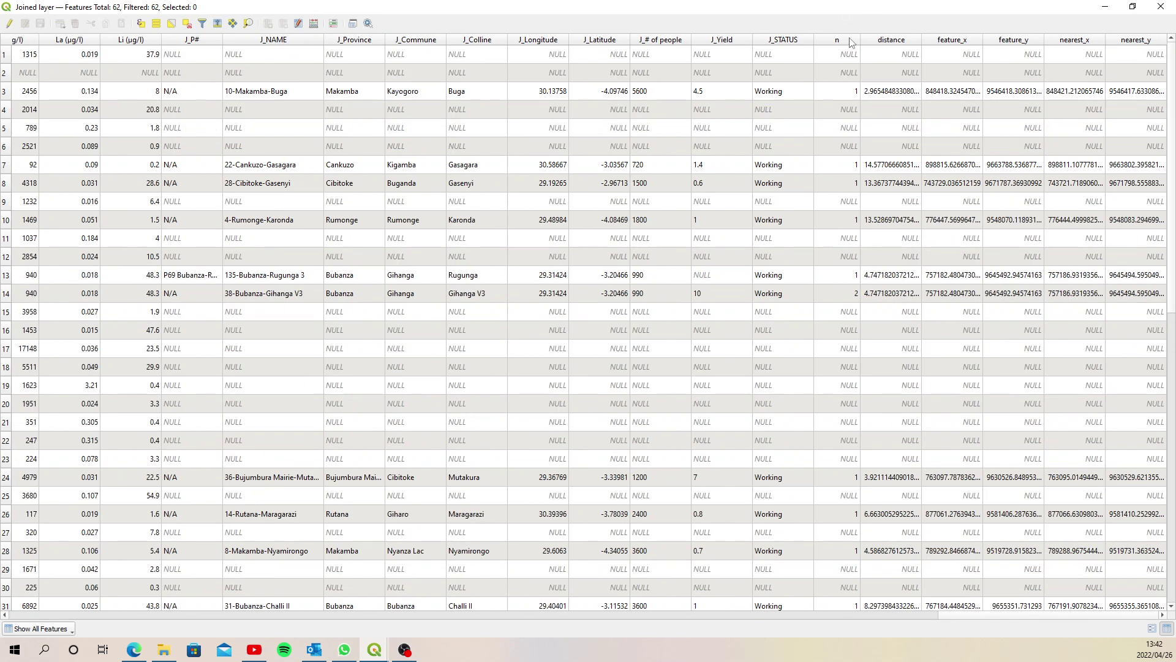
pyautogui.click(891, 40)
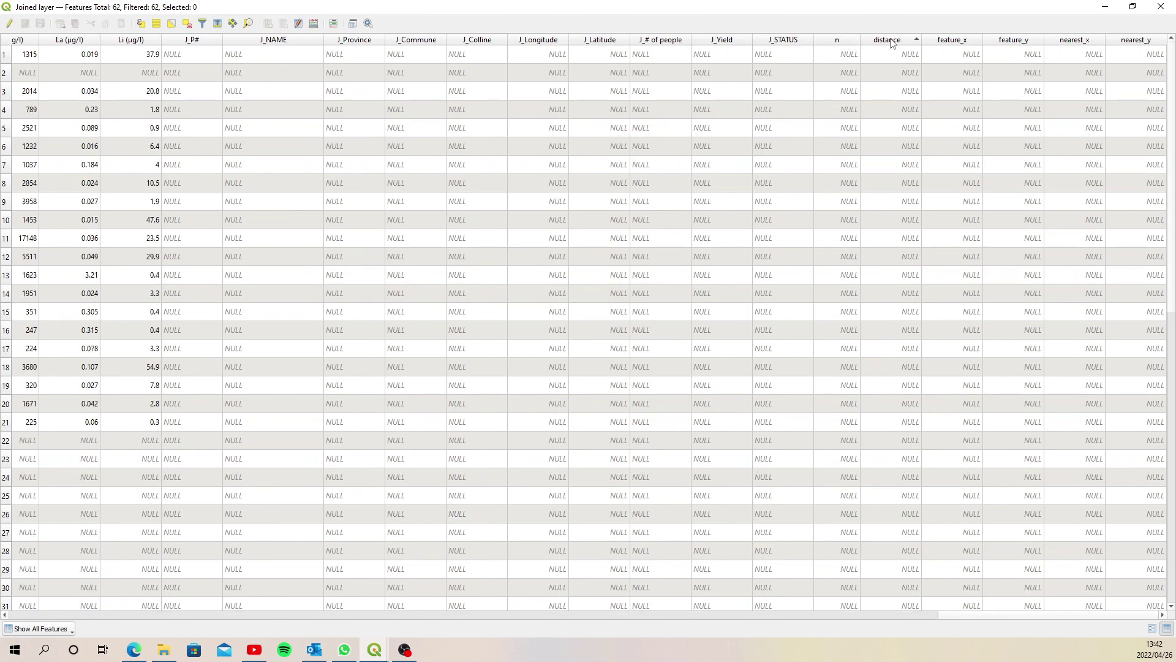
pyautogui.click(891, 40)
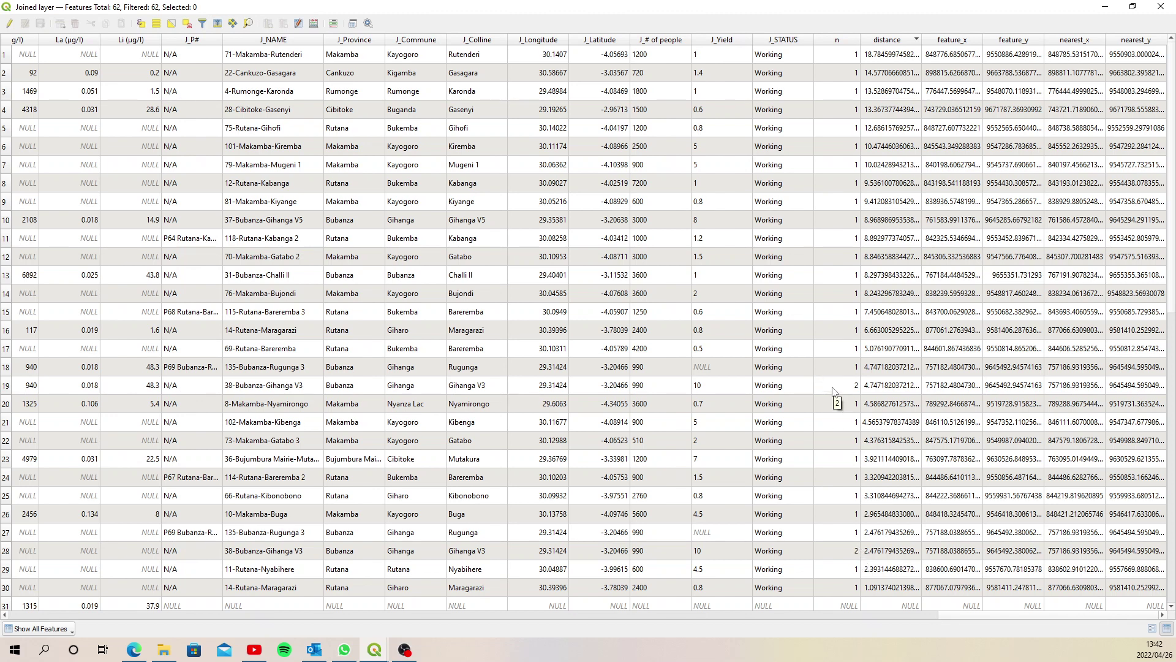
pyautogui.click(6, 386)
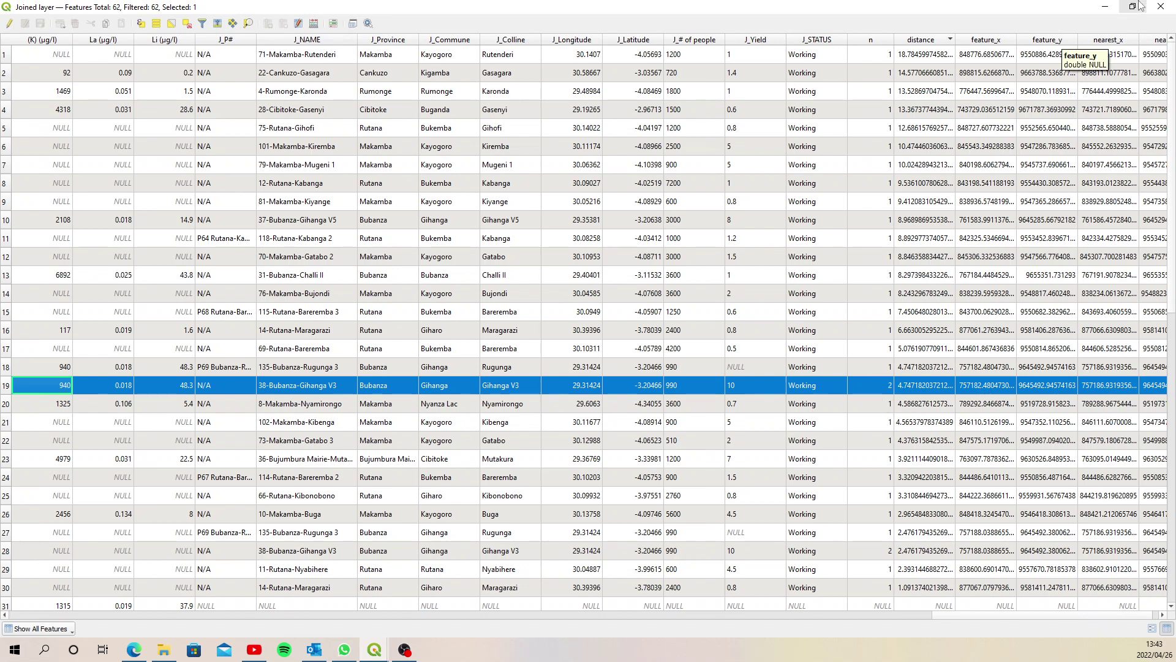
pyautogui.click(1161, 8)
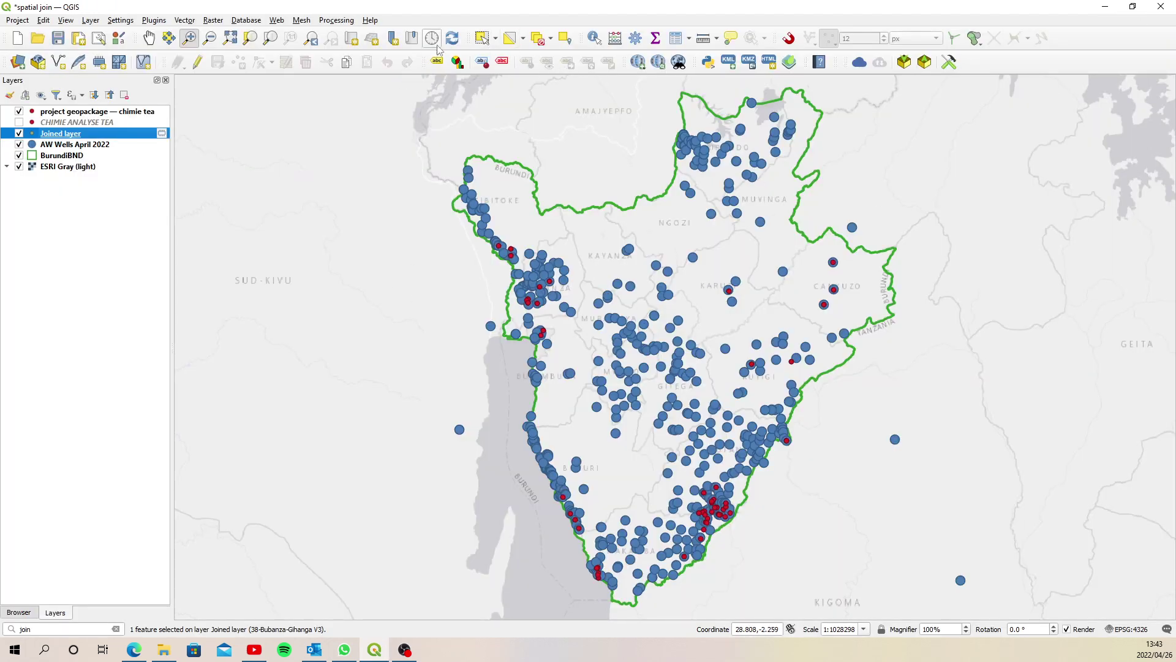
# - Zoom to the selected Joined feature and activate Measure Line, dismissing its readout
pyautogui.click(251, 45)
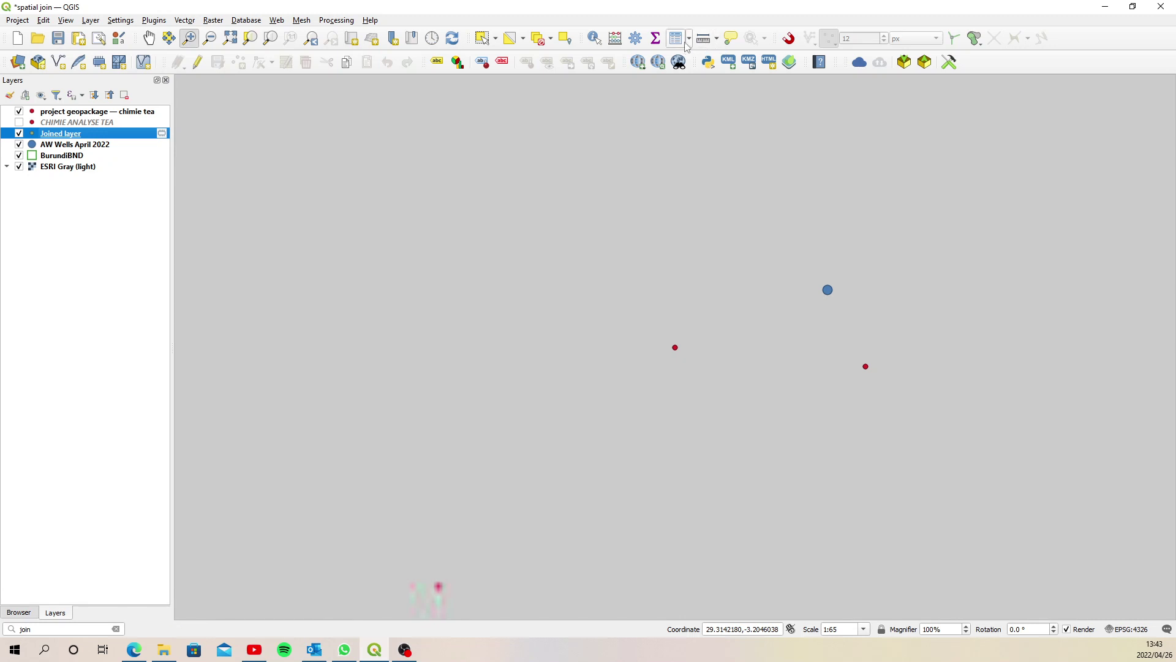
pyautogui.click(704, 38)
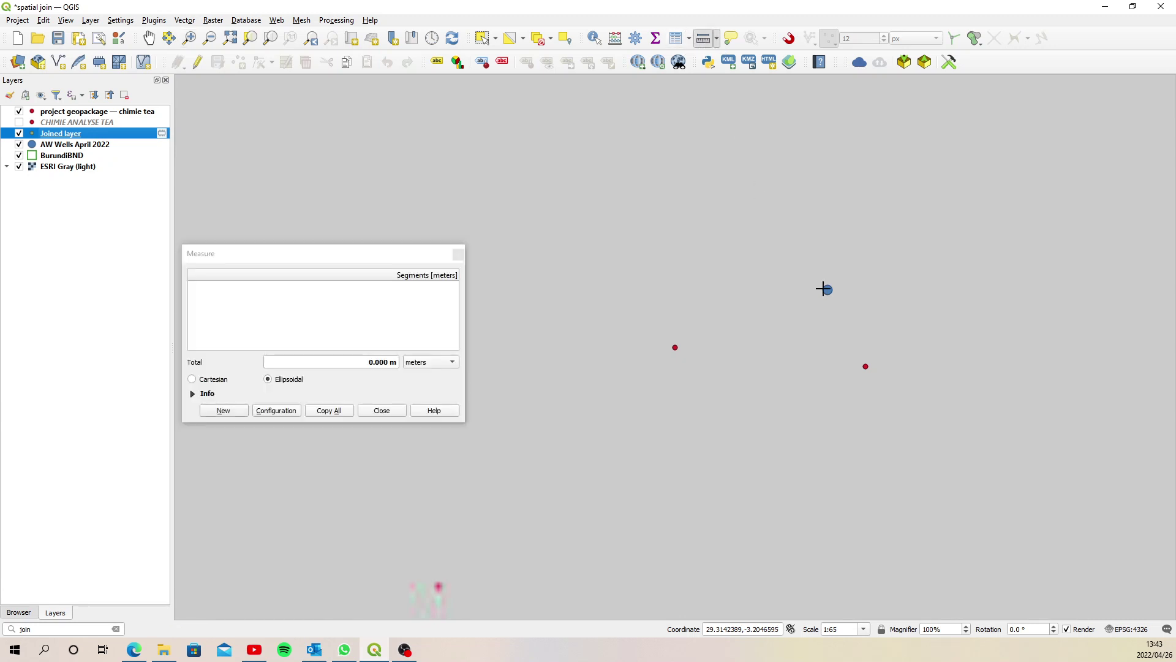
pyautogui.click(459, 258)
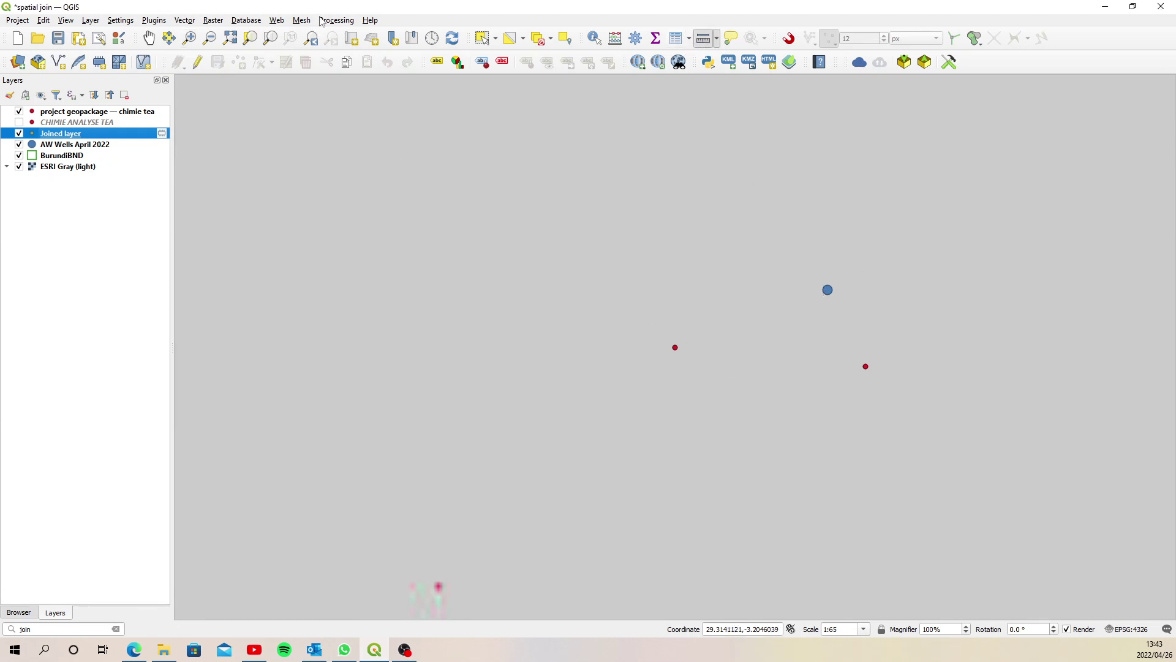
# - Add Google Satellite as a basemap and hide ESRI Gray (light) to reveal imagery under the points
pyautogui.click(280, 20)
pyautogui.moveTo(318, 62)
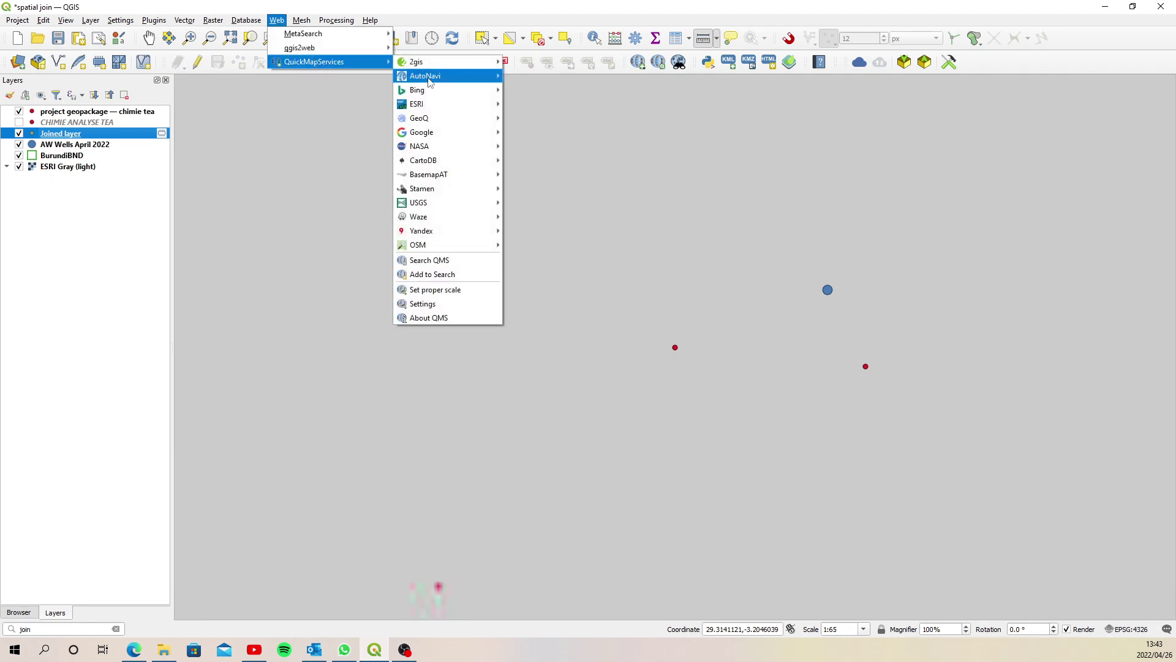
pyautogui.moveTo(450, 136)
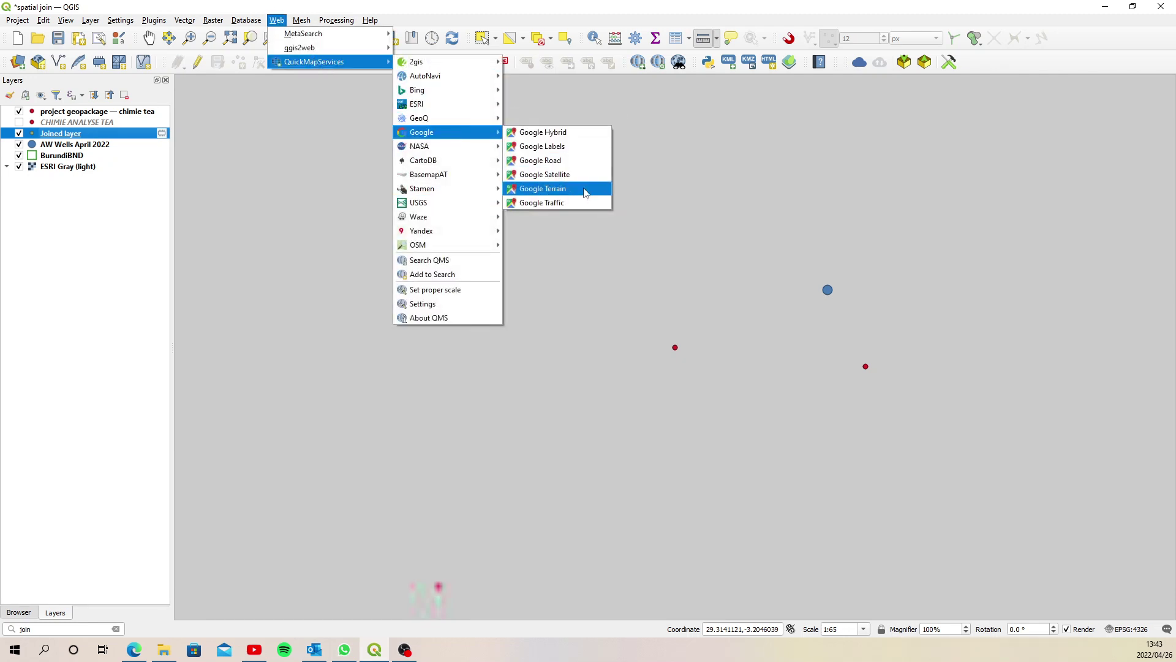
pyautogui.click(544, 174)
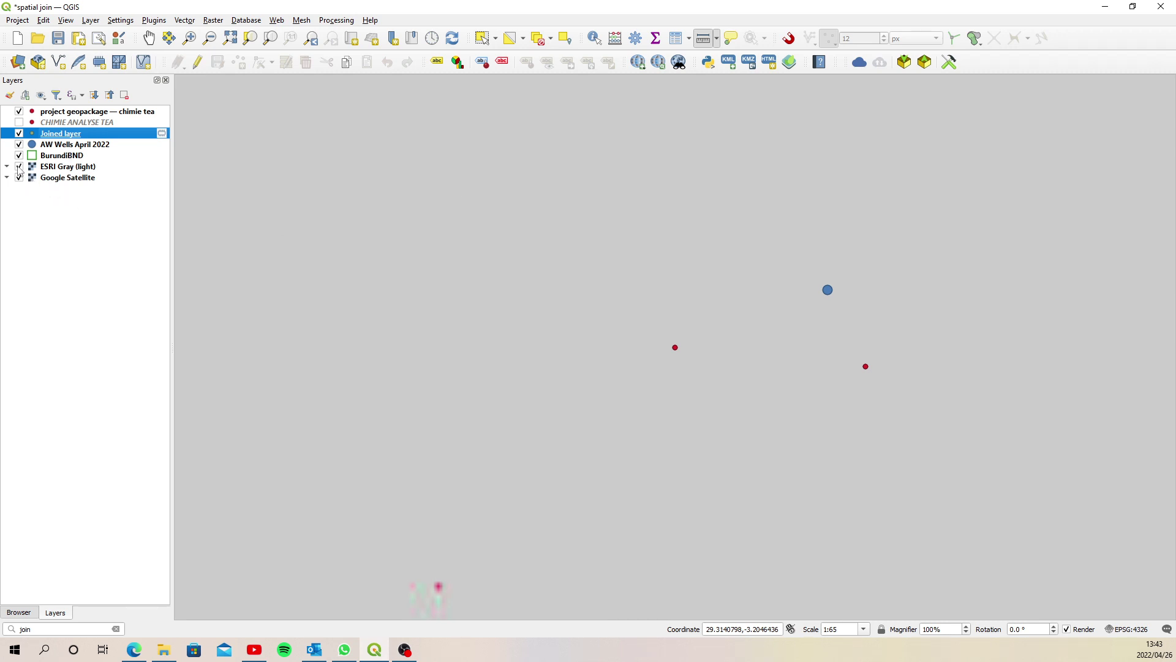
pyautogui.click(19, 168)
pyautogui.scroll(-1, 682, 318)
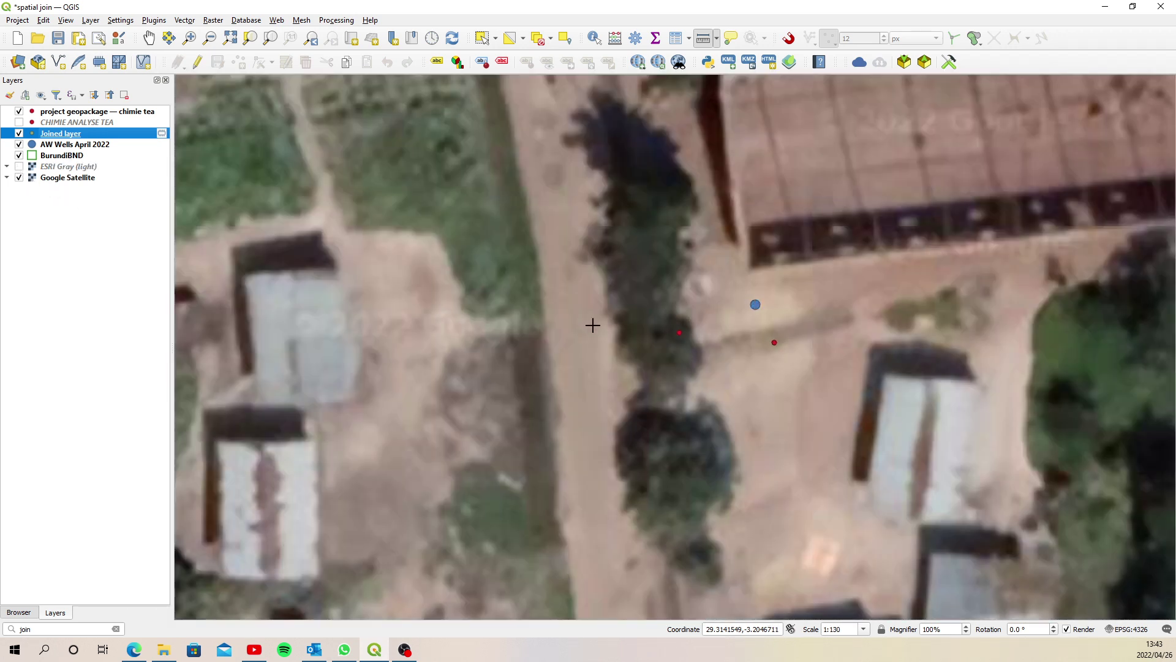
pyautogui.scroll(-1, 649, 330)
pyautogui.scroll(1, 647, 334)
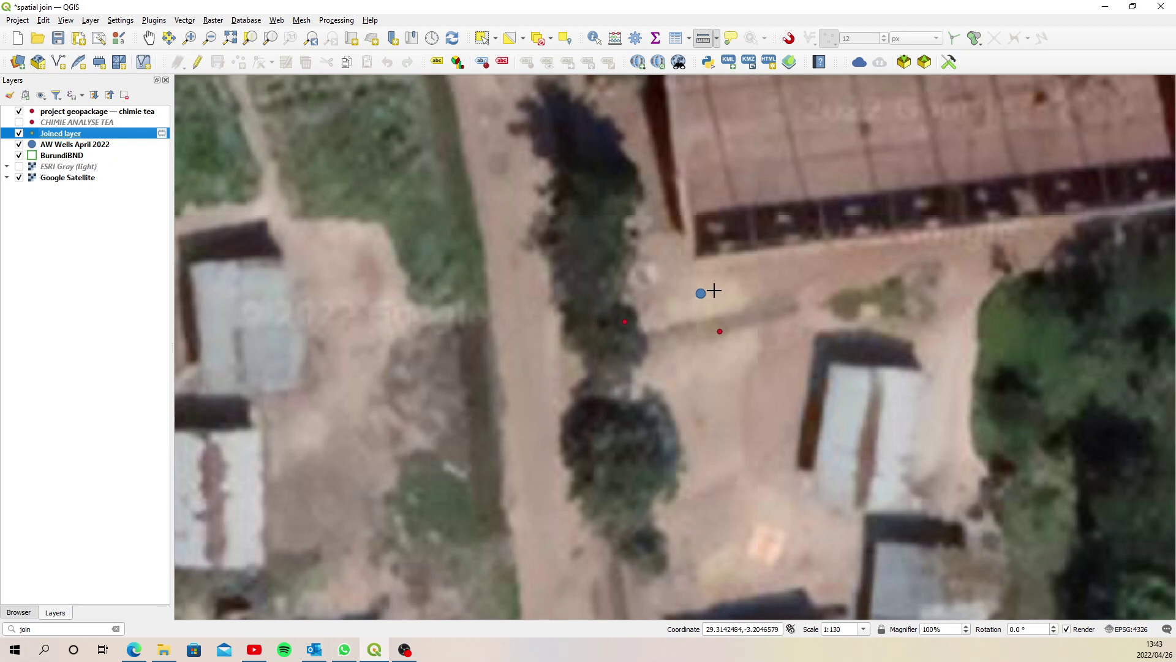
# - Measure about 2.467 m from the blue well to the nearby red point, then clear it
pyautogui.click(704, 39)
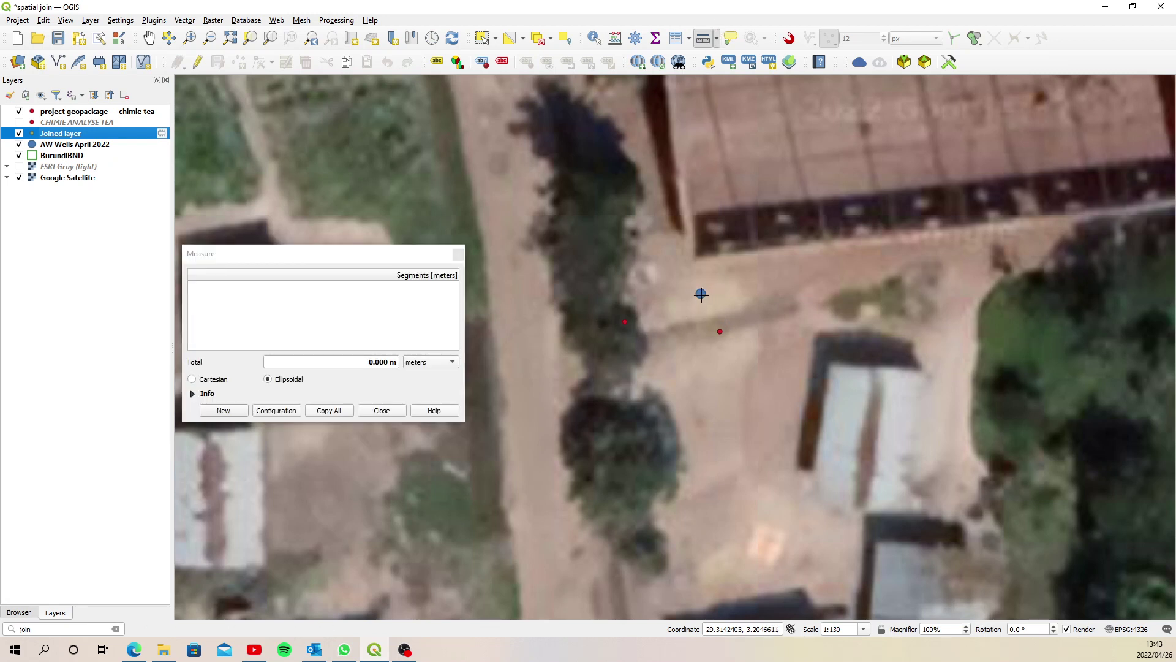
pyautogui.click(701, 294)
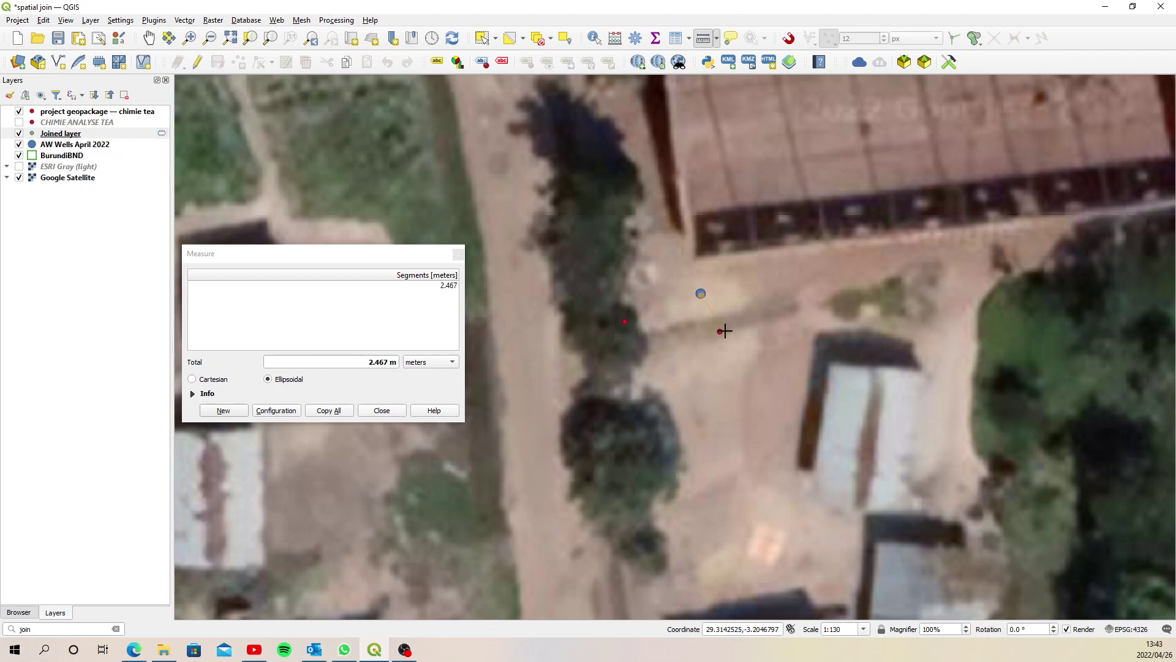
pyautogui.press('Escape')
pyautogui.scroll(-1, 634, 285)
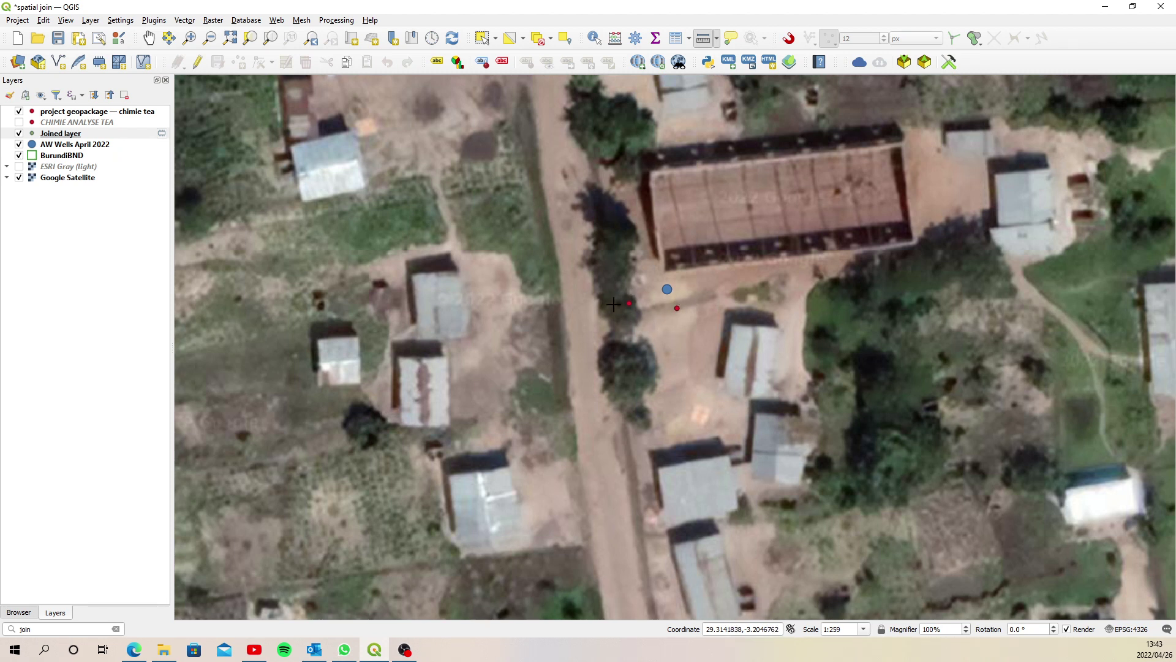
# - Swap Google Satellite for ESRI Gray (light), zoom to the BurundiBND layer, and select the Joined layer
pyautogui.scroll(-2, 613, 304)
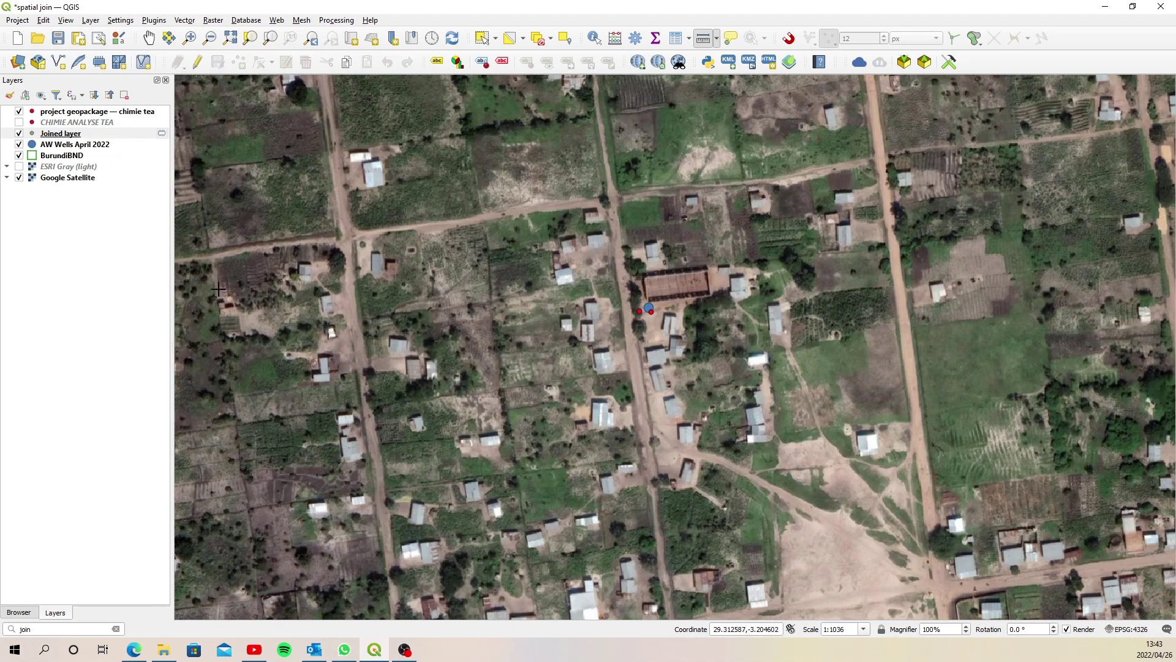
pyautogui.click(19, 178)
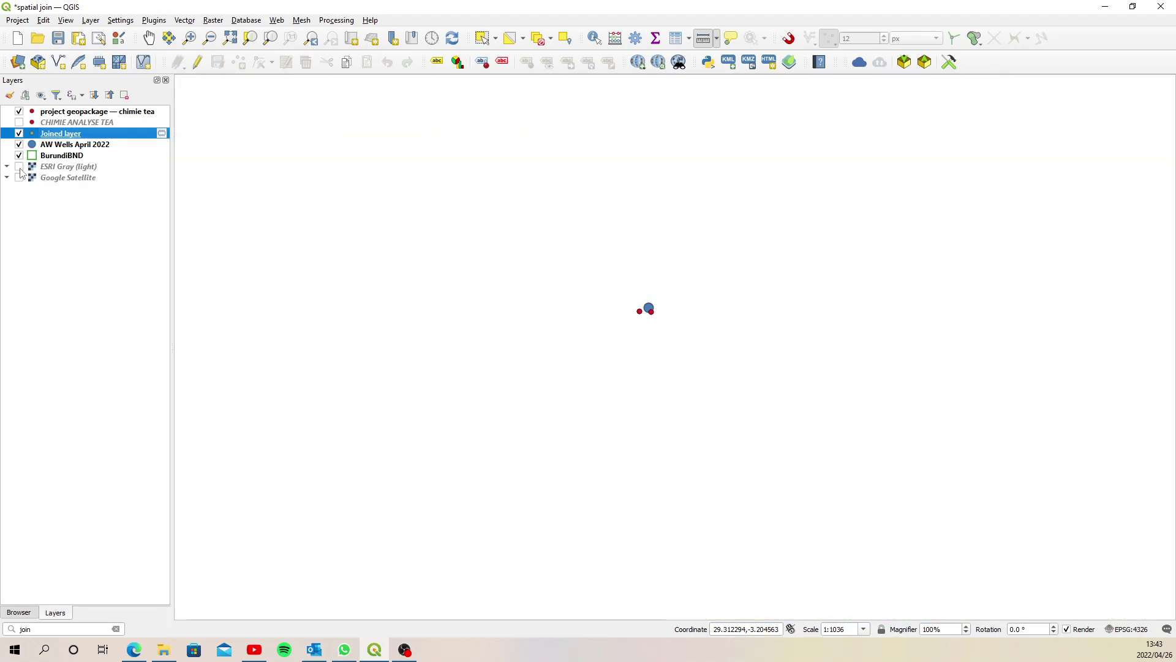
pyautogui.click(19, 167)
pyautogui.rightClick(44, 157)
pyautogui.click(90, 163)
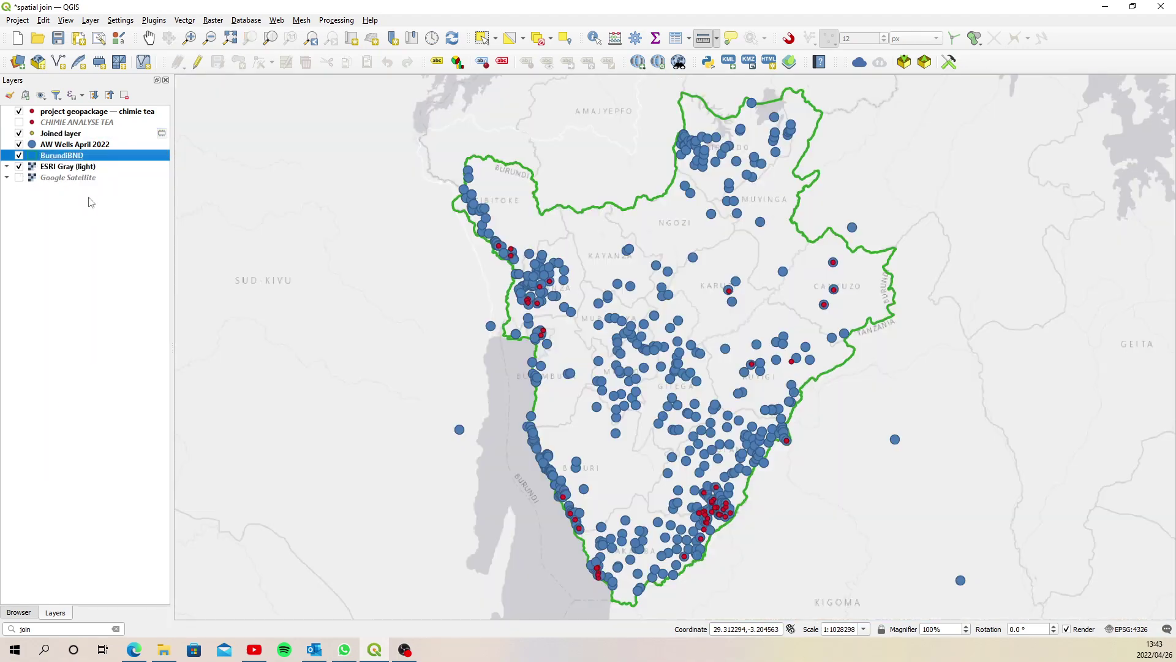
pyautogui.click(104, 135)
pyautogui.rightClick(104, 135)
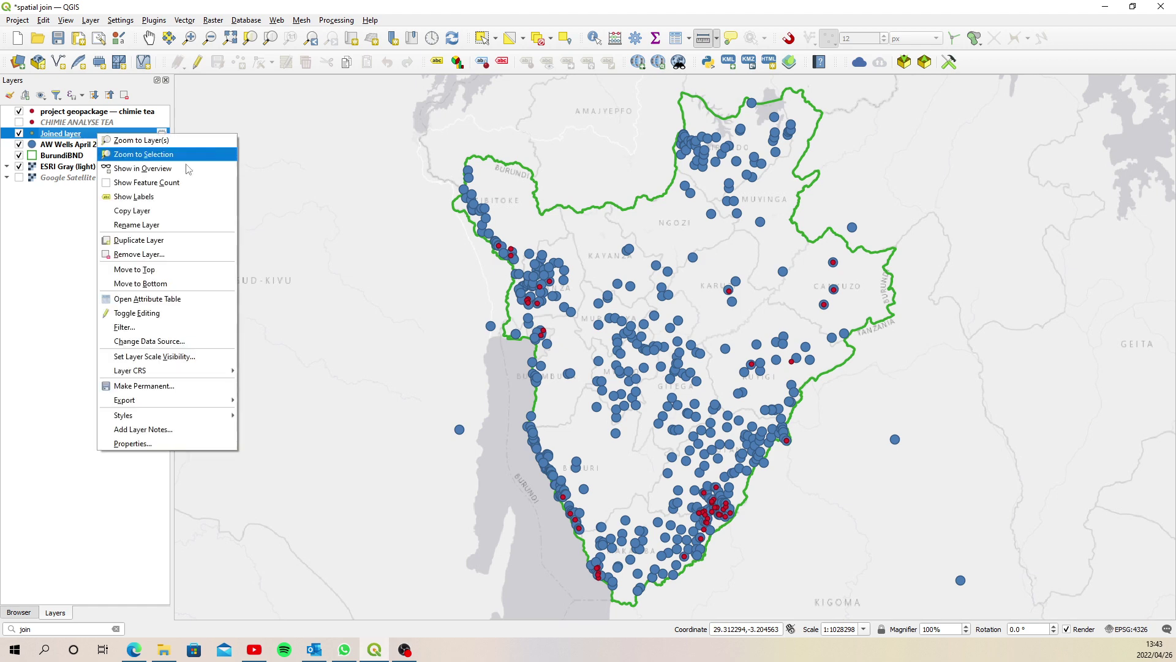
# - Open the Joined layer table, select the 38-Bubanza-Gihanga V3 record, and close it
pyautogui.click(188, 299)
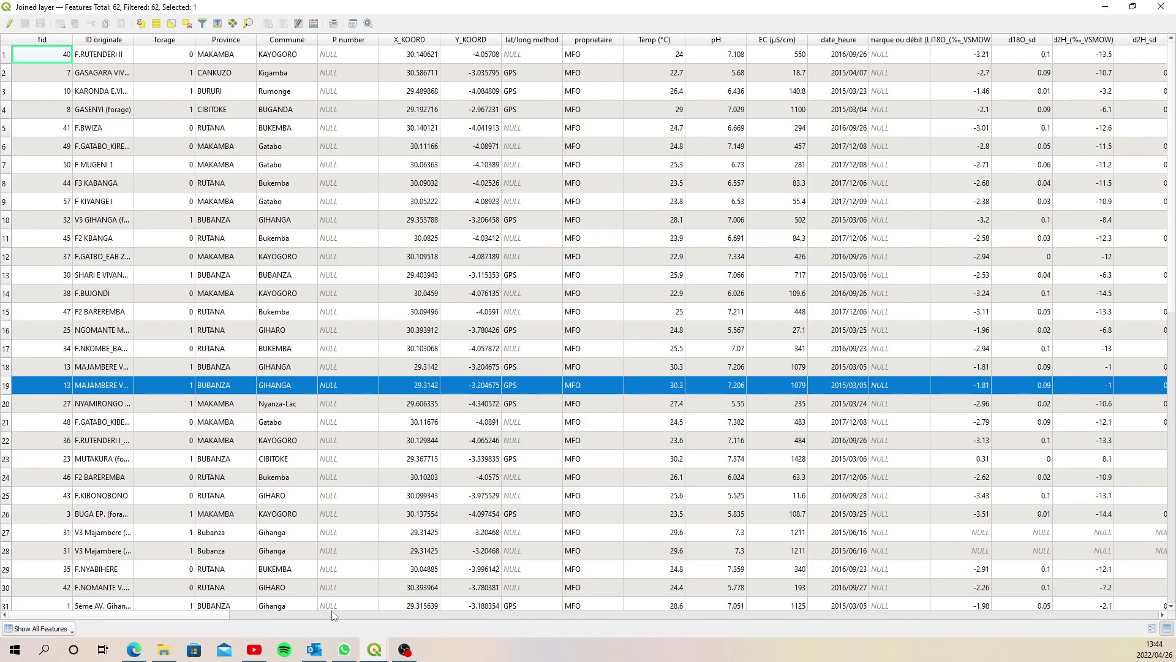
pyautogui.moveTo(210, 615); pyautogui.dragTo(918, 616)
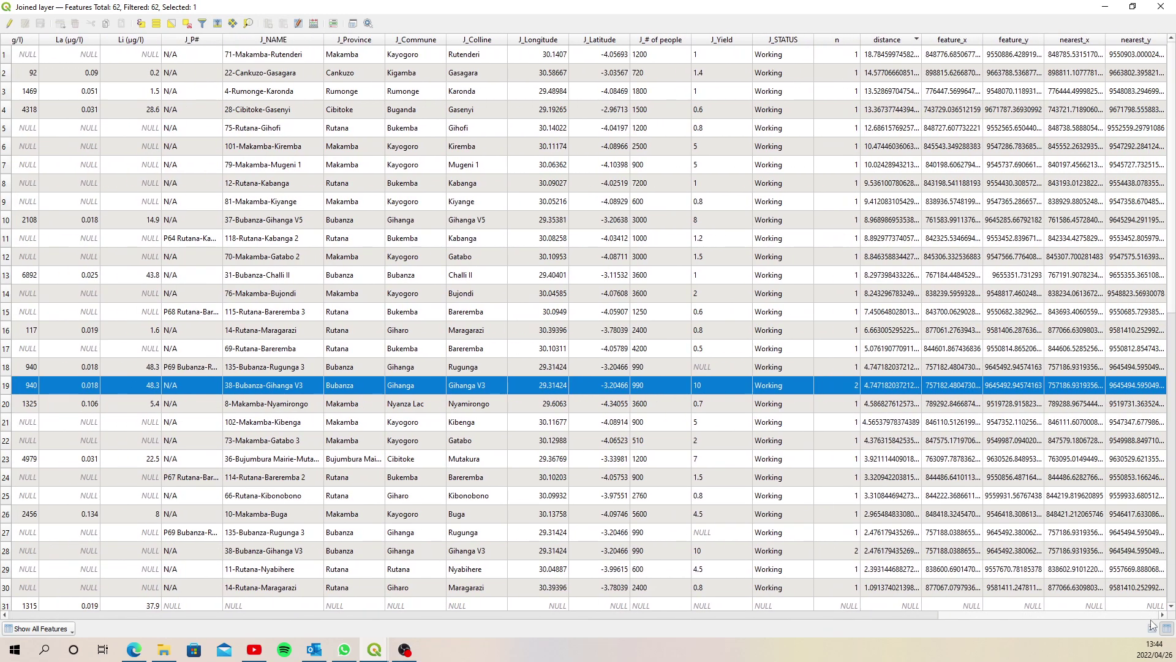
pyautogui.click(10, 555)
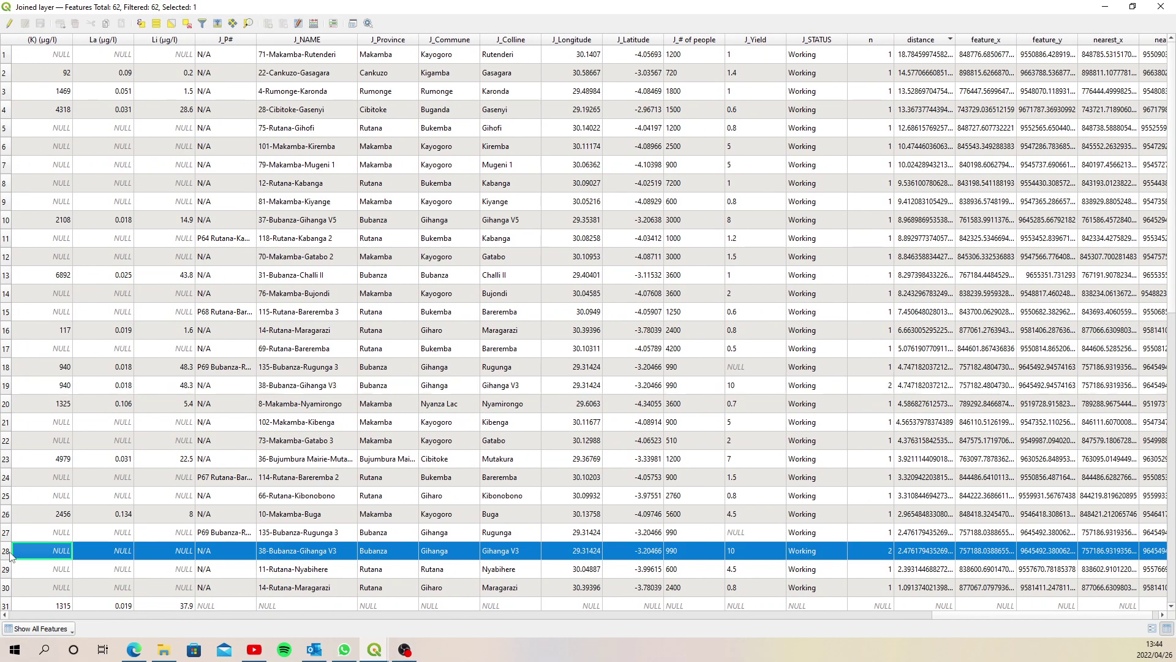
pyautogui.click(1161, 7)
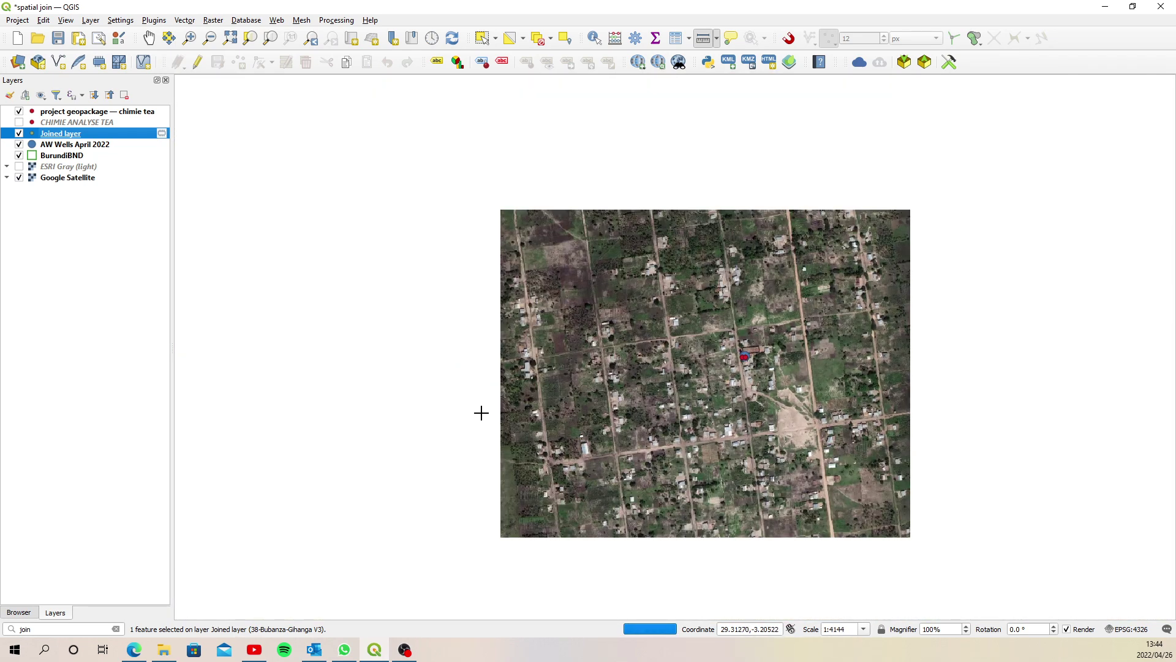
# - Hide Google Satellite, show the grey basemap, and reopen the Joined layer's attribute table
pyautogui.click(19, 178)
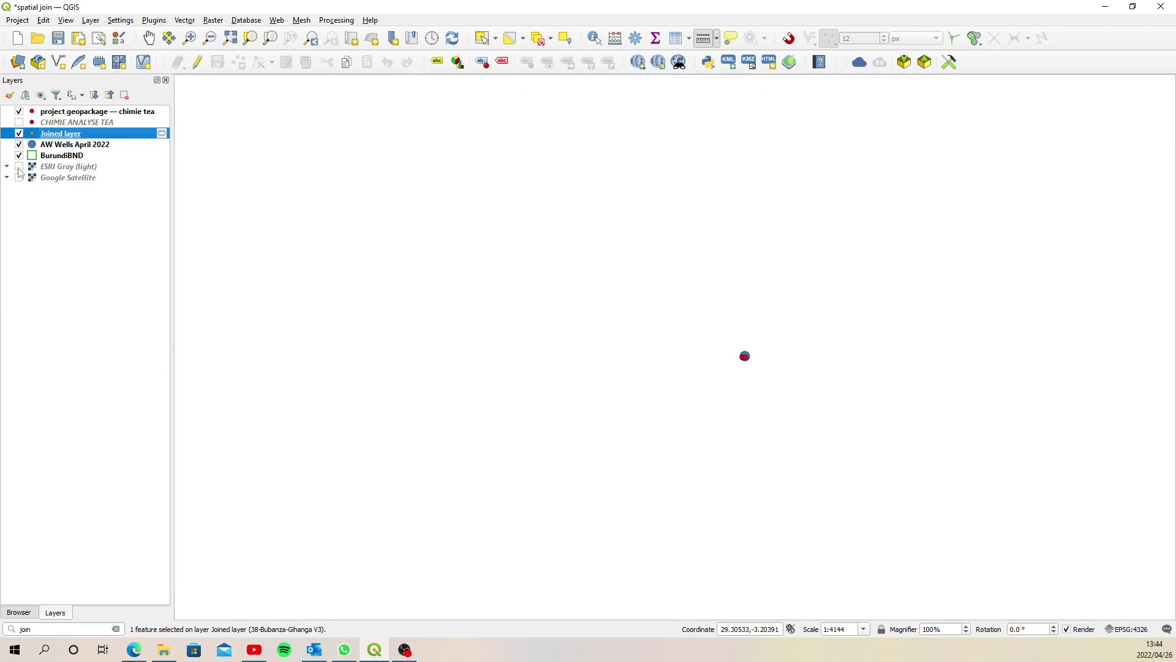
pyautogui.click(19, 167)
pyautogui.rightClick(80, 136)
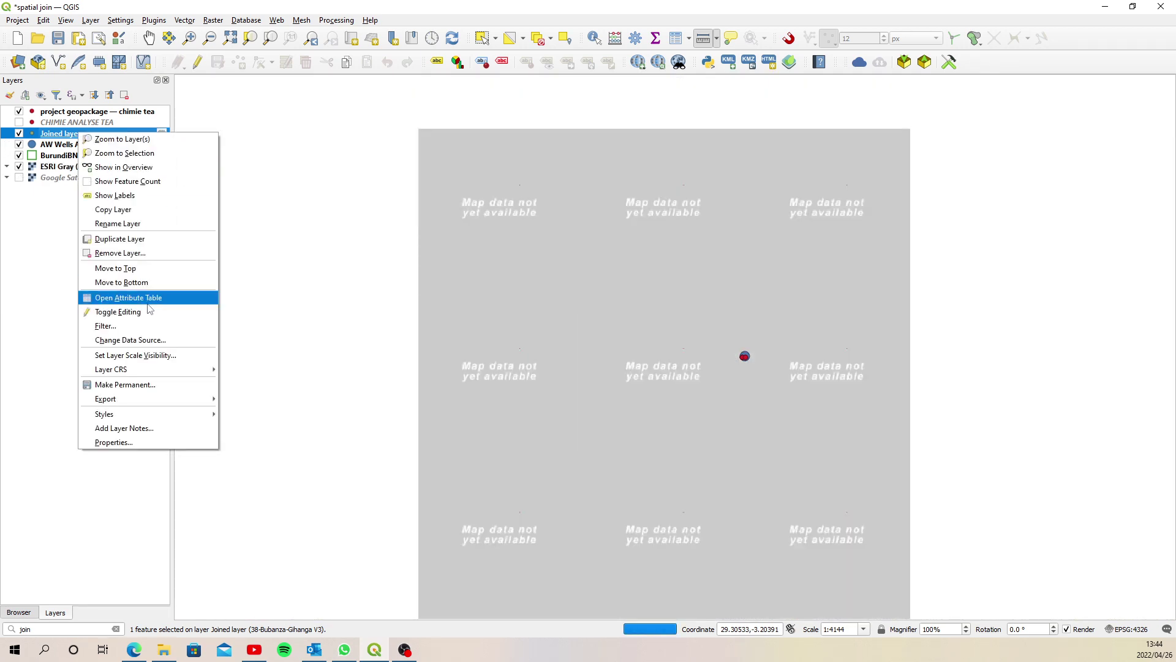
pyautogui.click(128, 297)
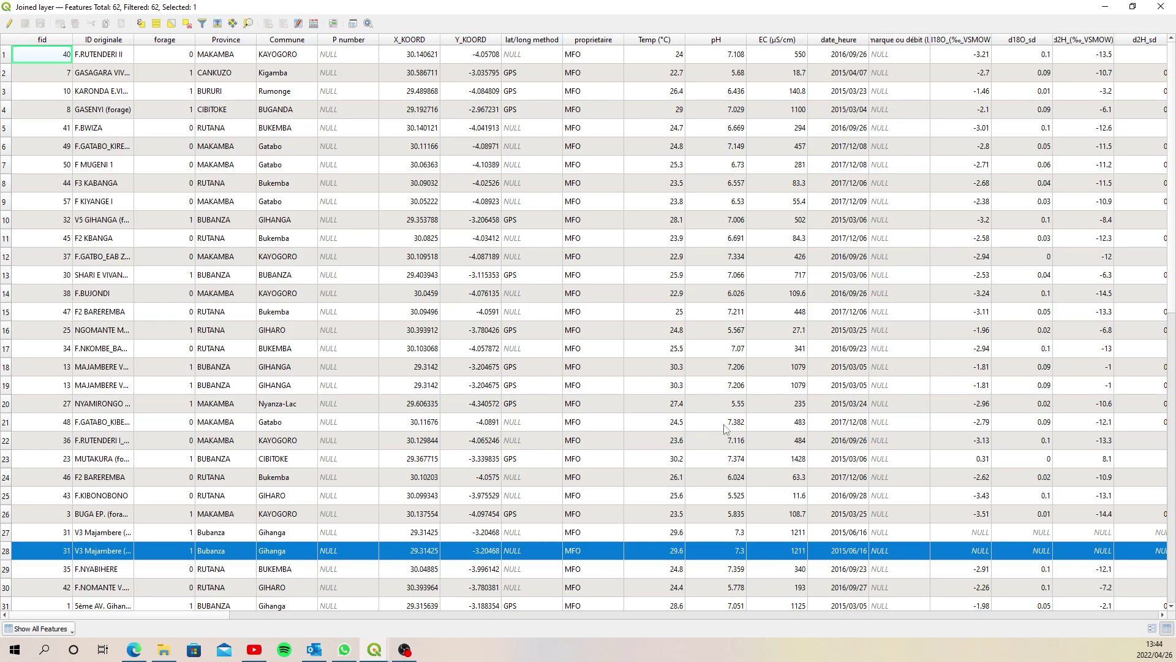
# - Sort the Joined records by distance, largest first, browse them, and close the table
pyautogui.moveTo(178, 614); pyautogui.dragTo(1164, 616)
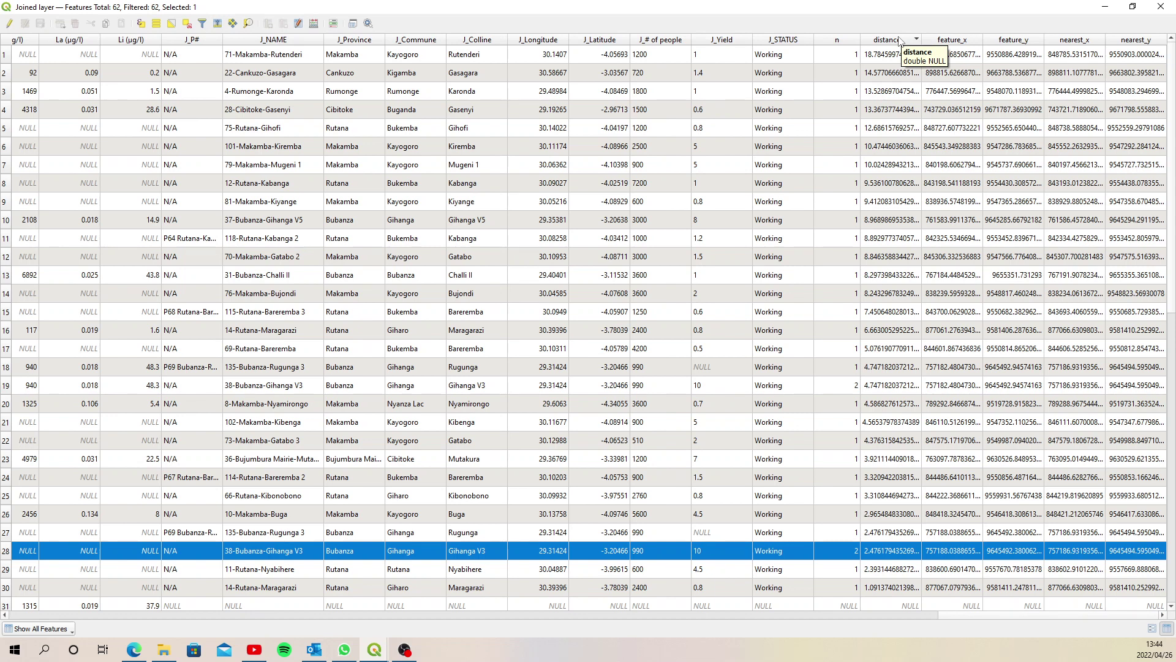
pyautogui.click(900, 40)
pyautogui.click(899, 40)
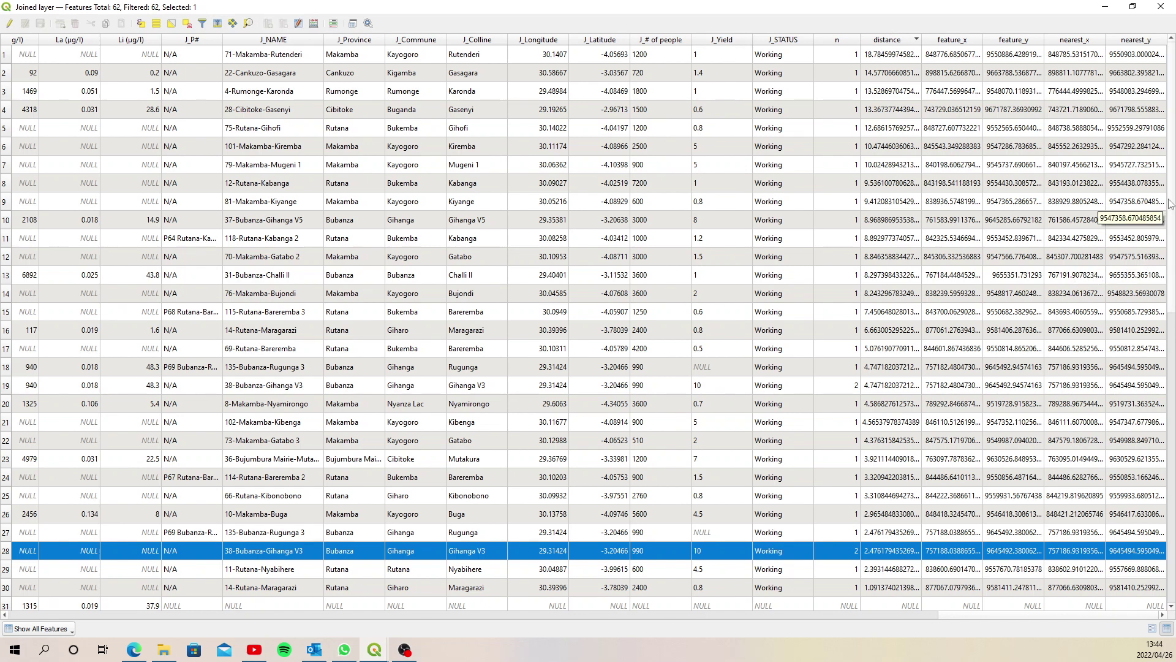
pyautogui.scroll(-2, 1173, 268)
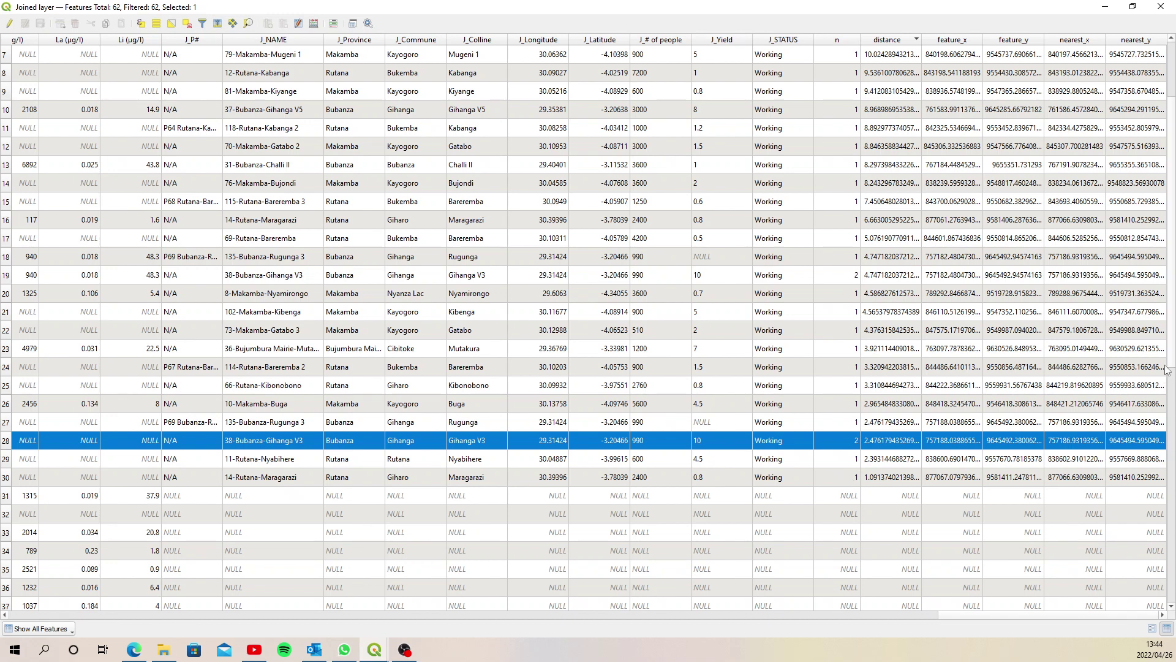
pyautogui.scroll(2, 1174, 337)
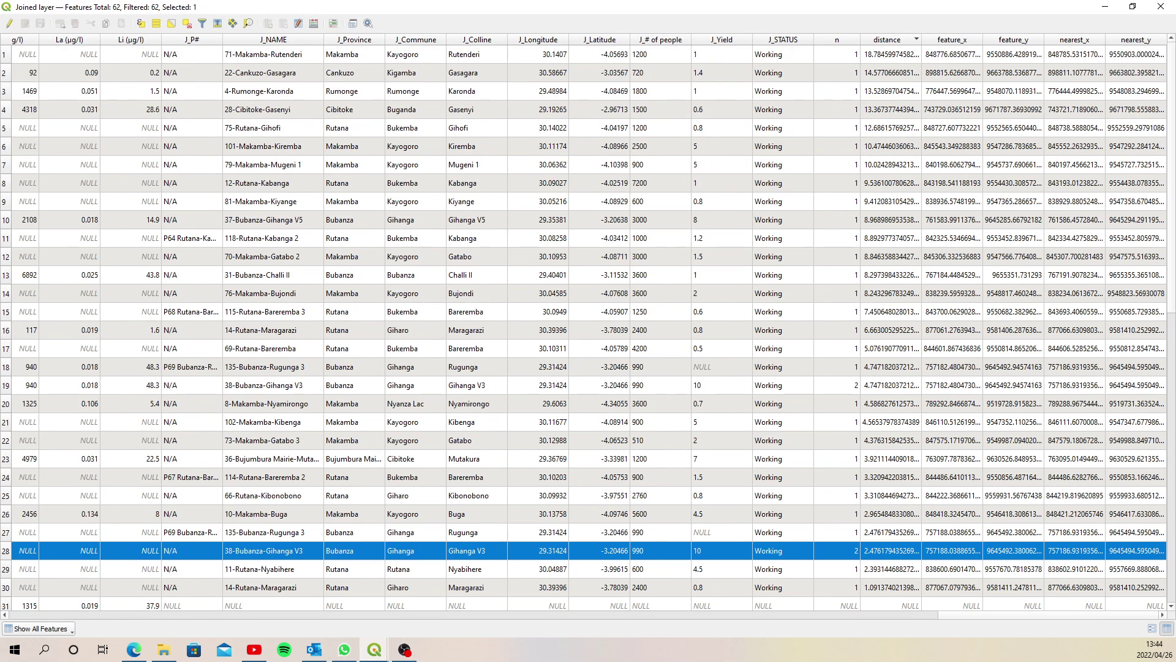
pyautogui.click(1160, 6)
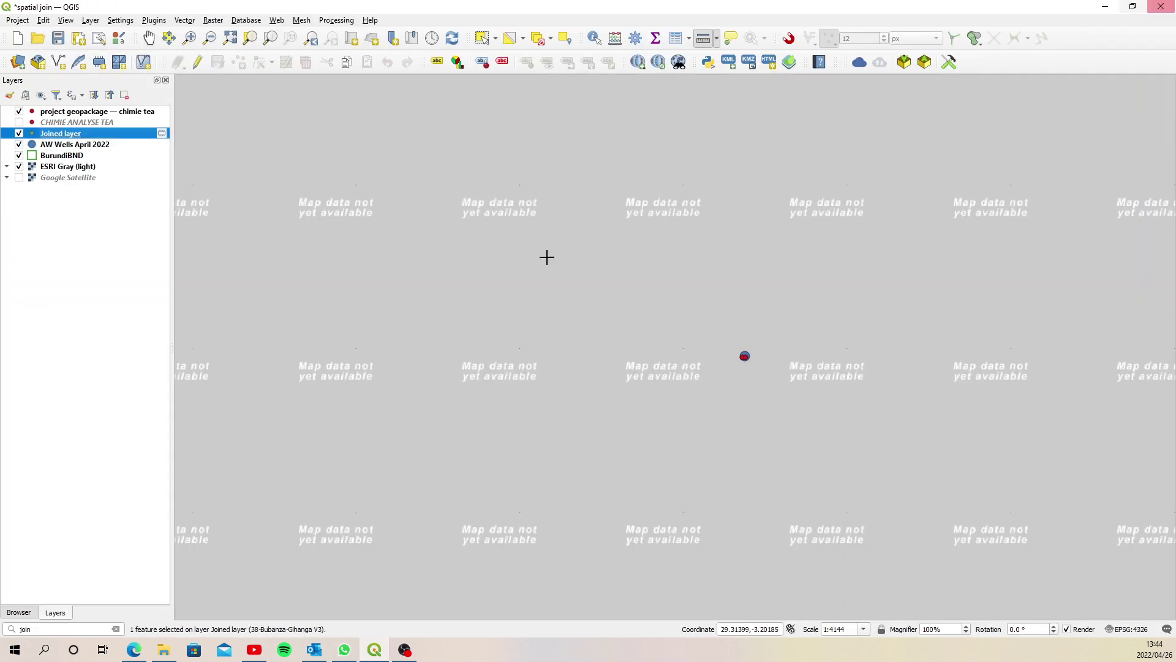
# - Zoom to the BurundiBND layer extent to show all wells across Burundi
pyautogui.click(76, 155)
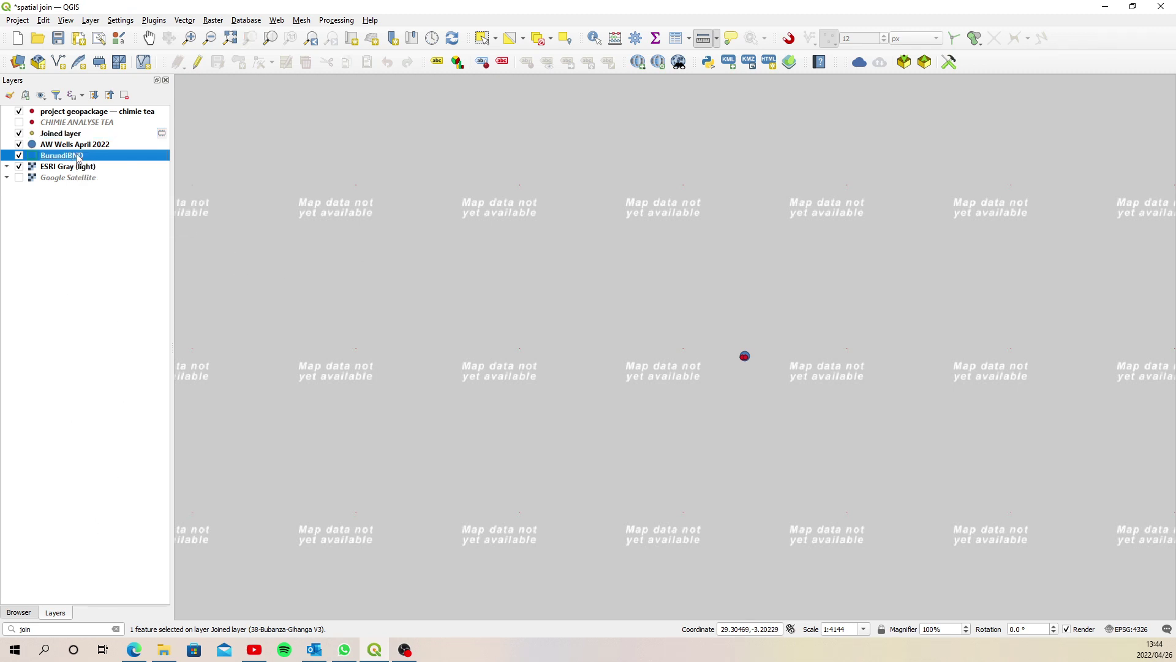
pyautogui.rightClick(77, 155)
pyautogui.click(123, 158)
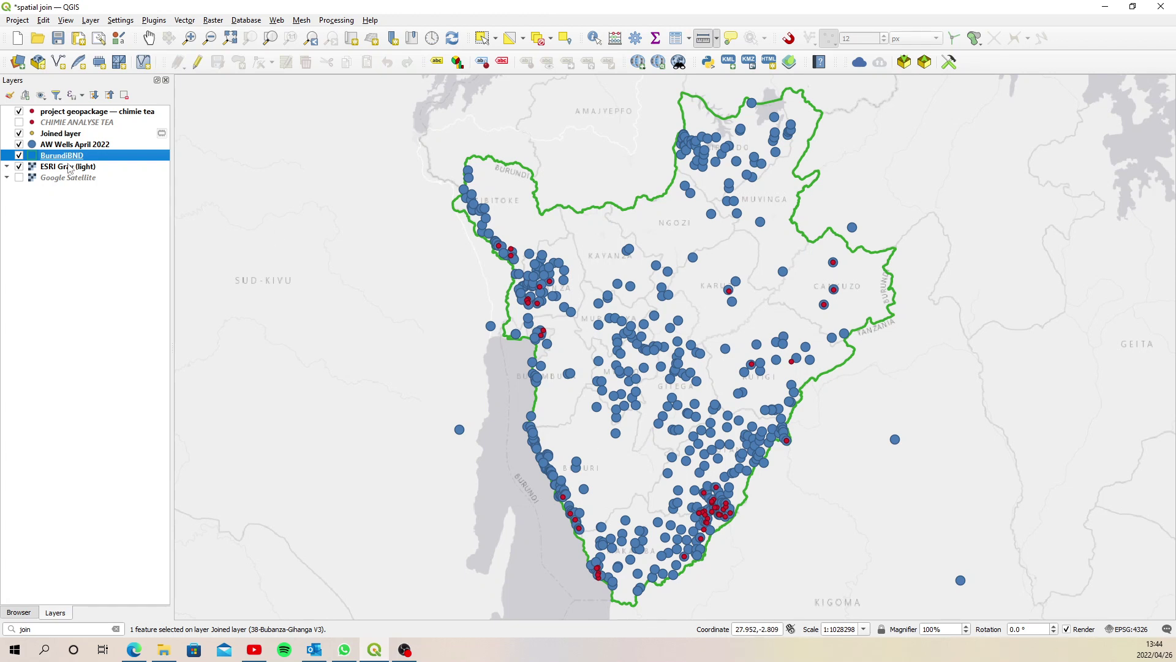
# - Start saving the Joined layer's features to a file with Save Features As
pyautogui.click(95, 134)
pyautogui.rightClick(93, 133)
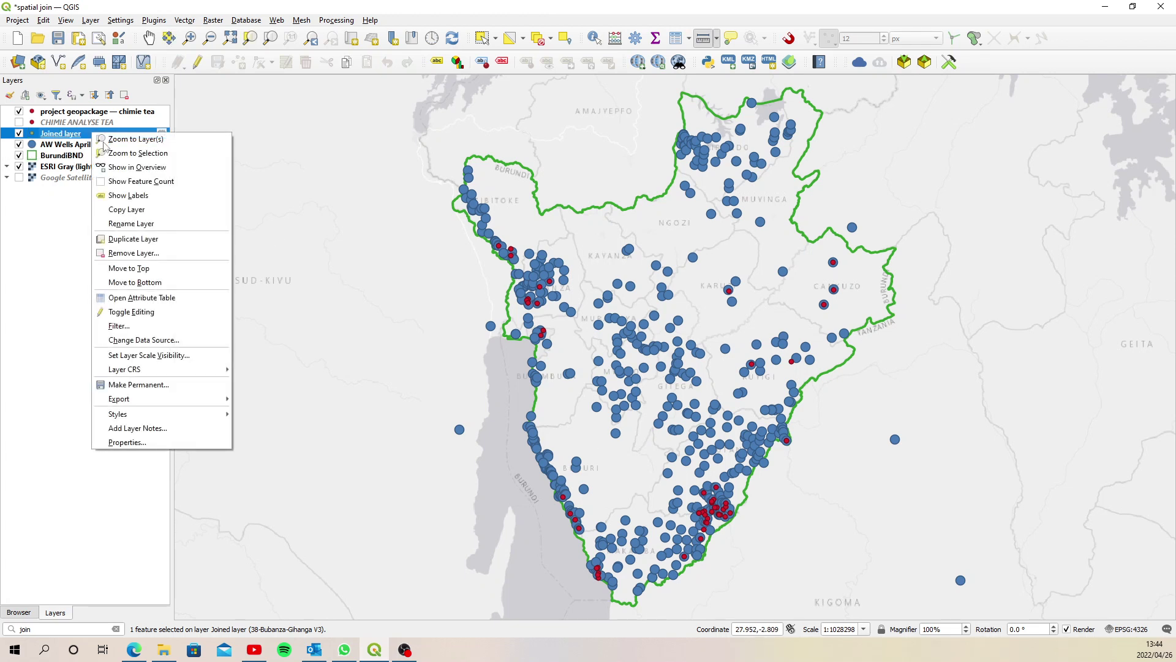
pyautogui.moveTo(213, 405)
pyautogui.click(279, 399)
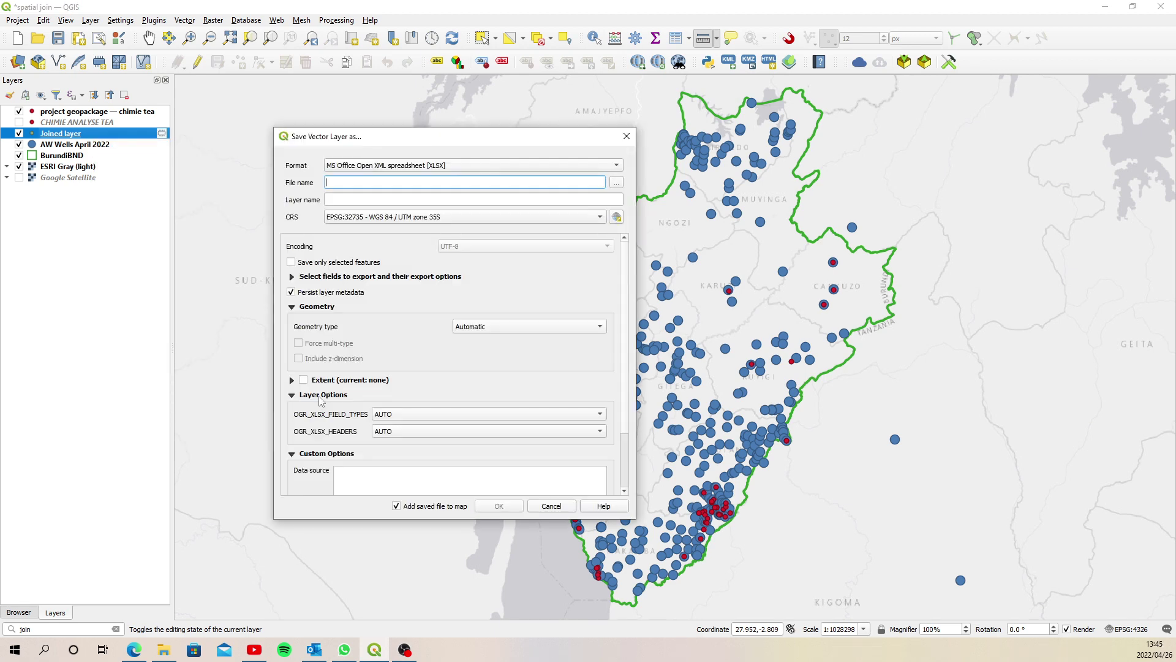
# - Set the output file to 'spatial joined tables.xlsx' in the tables folder
pyautogui.click(615, 183)
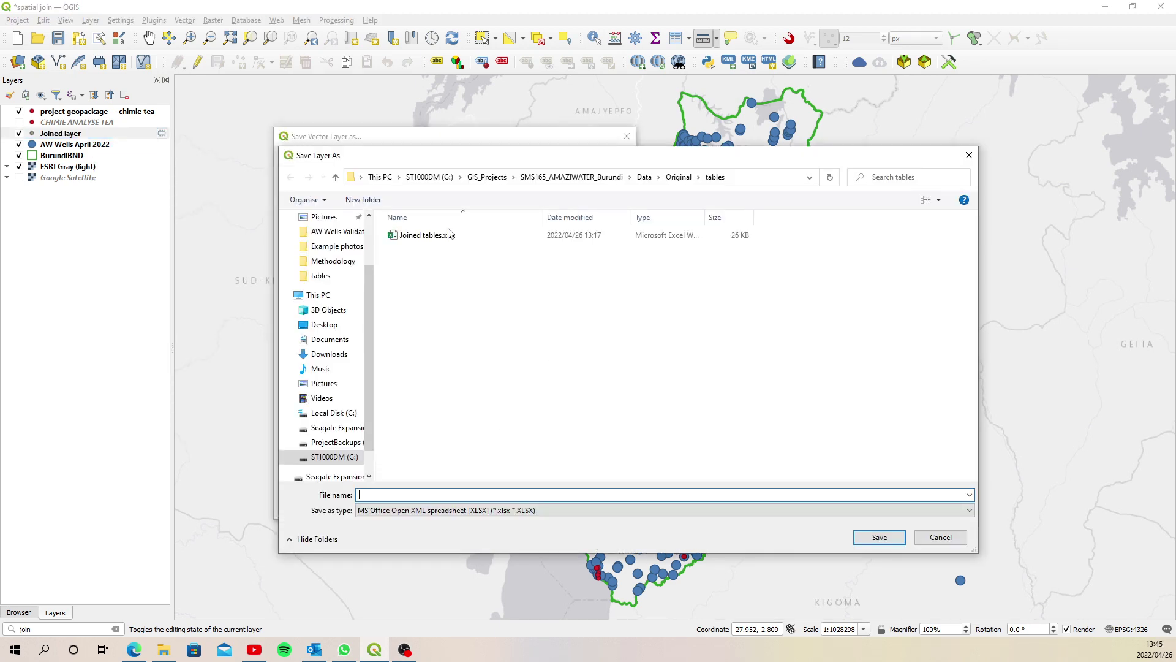
pyautogui.click(419, 239)
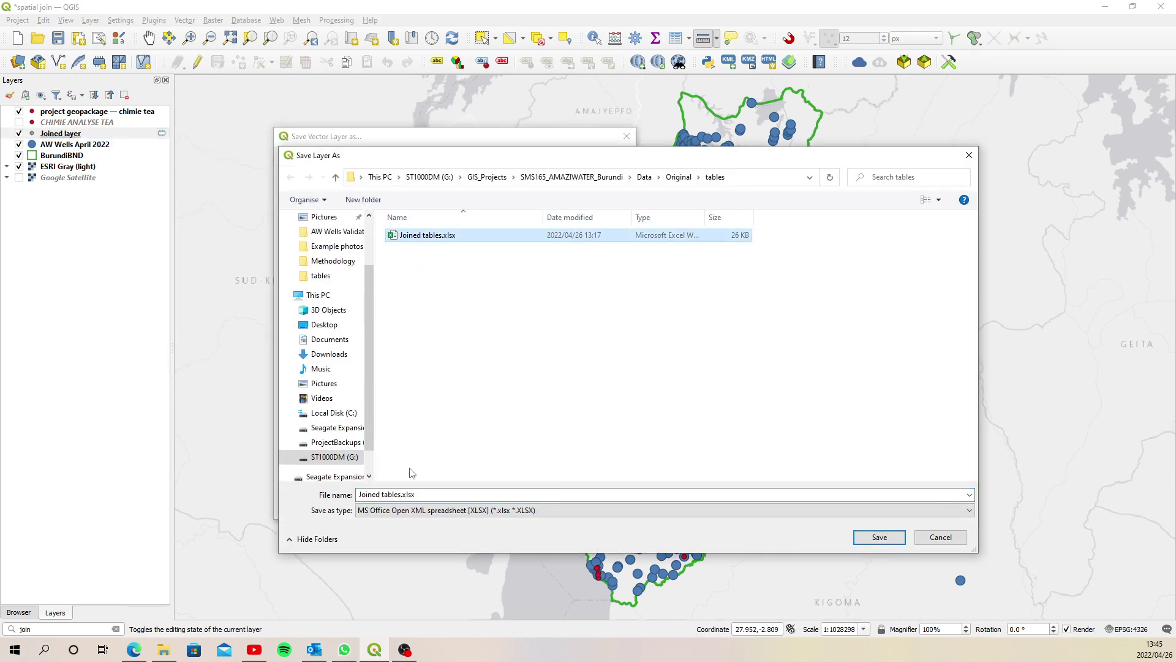
pyautogui.click(359, 494)
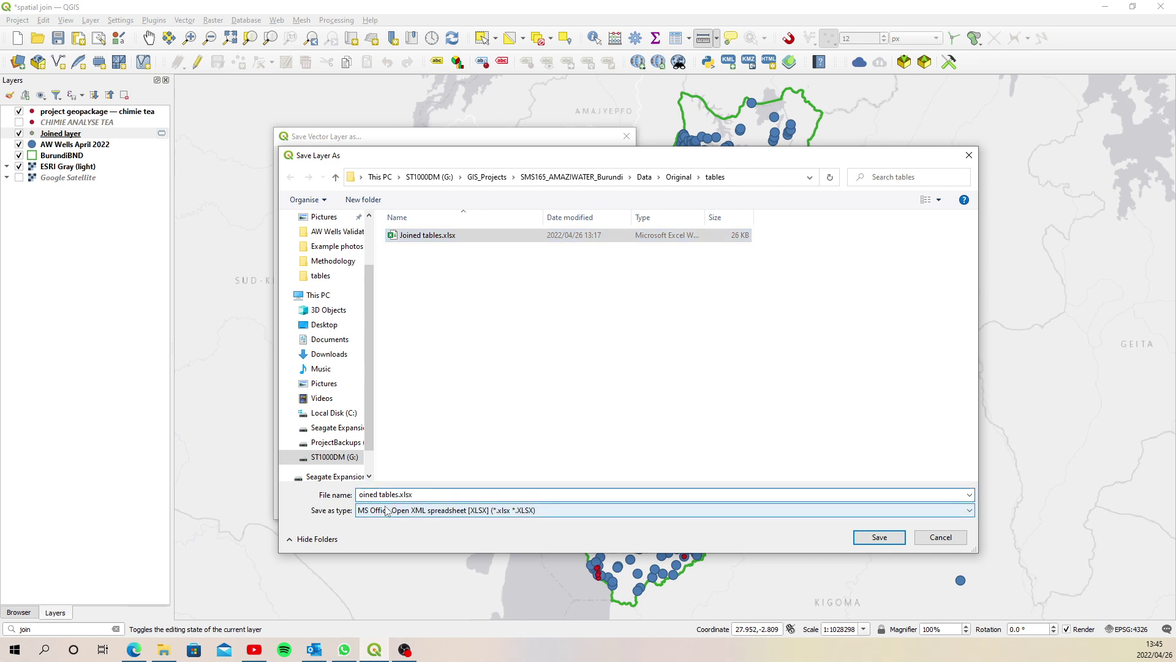
pyautogui.write('spatil')
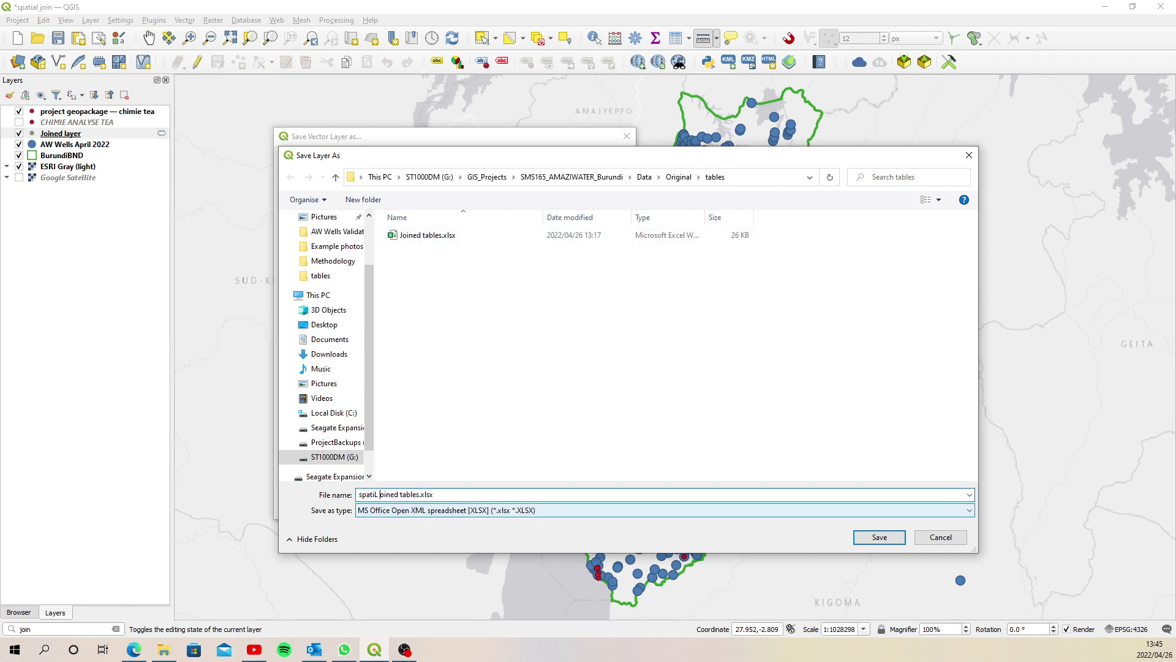
pyautogui.press('BackSpace')
pyautogui.write('lm')
pyautogui.press('BackSpace')
pyautogui.write('J')
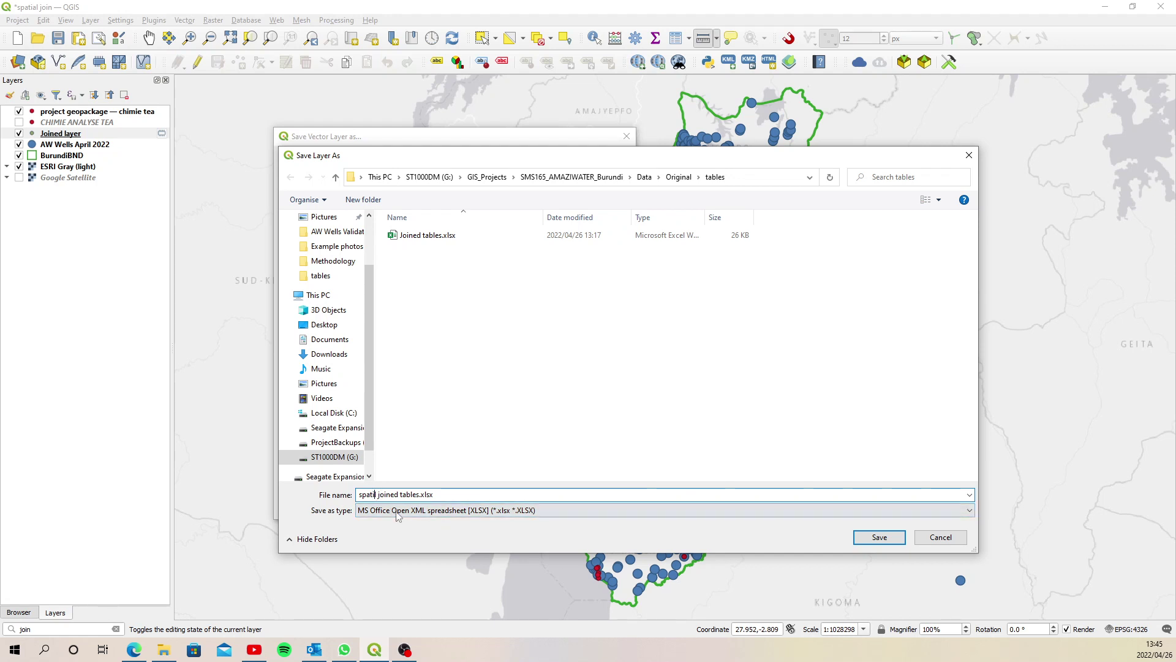
pyautogui.press('BackSpace')
pyautogui.press('BackSpace')
pyautogui.write('al j')
pyautogui.click(879, 537)
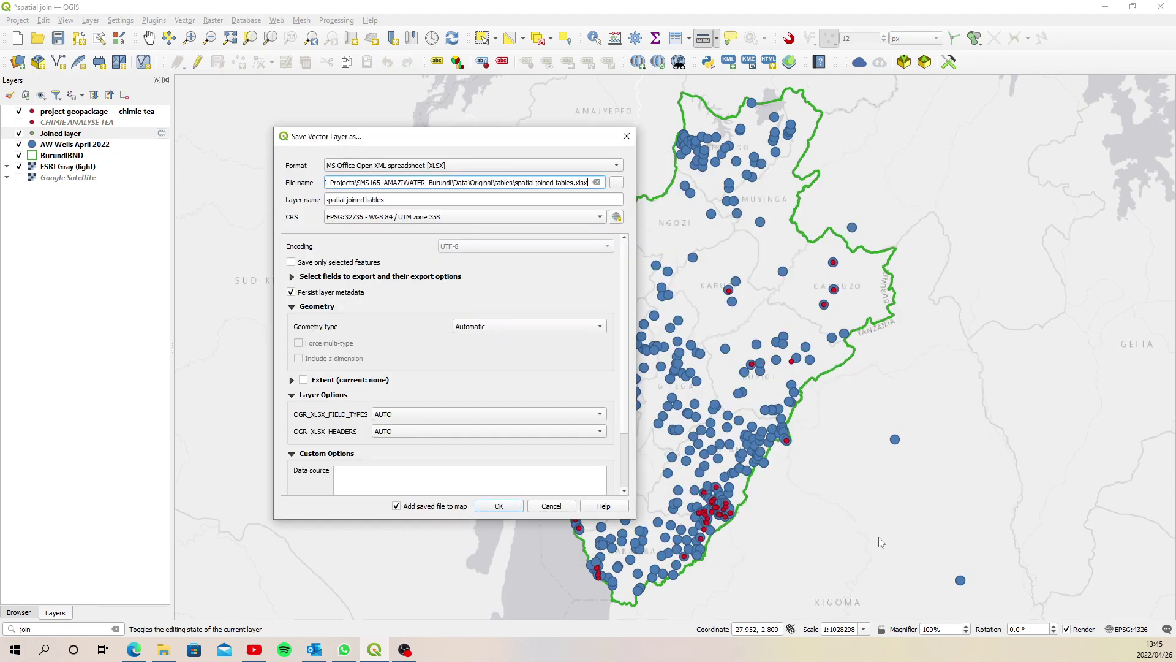
# - Confirm the export so 'spatial joined tables.xlsx' is written and added as a layer
pyautogui.click(499, 506)
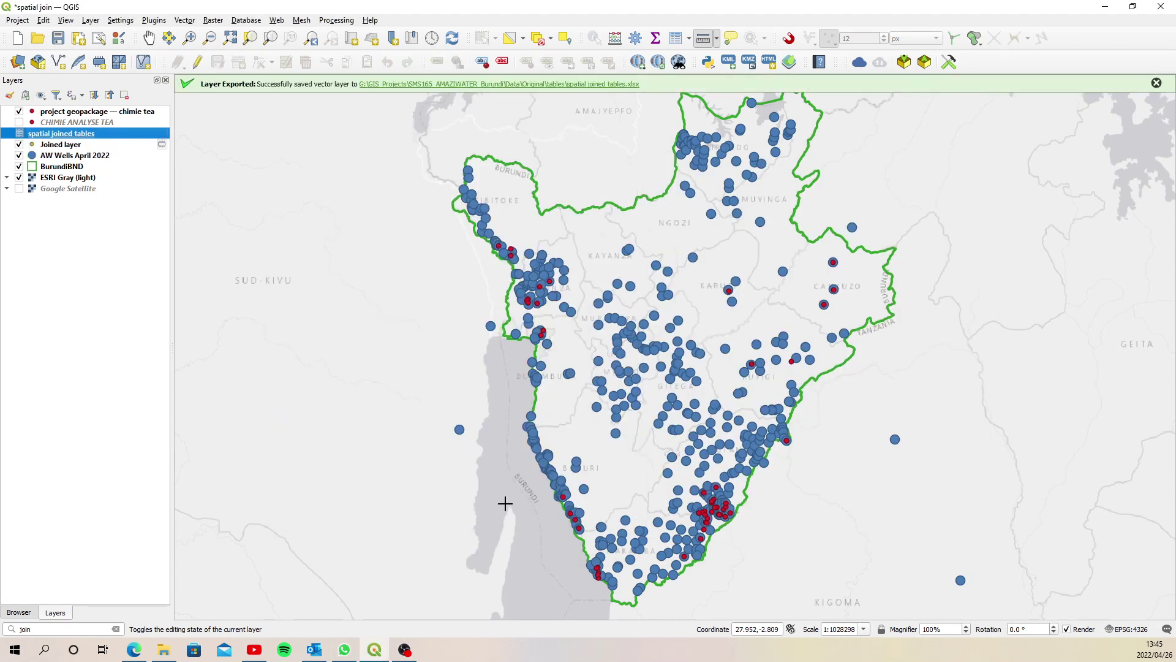